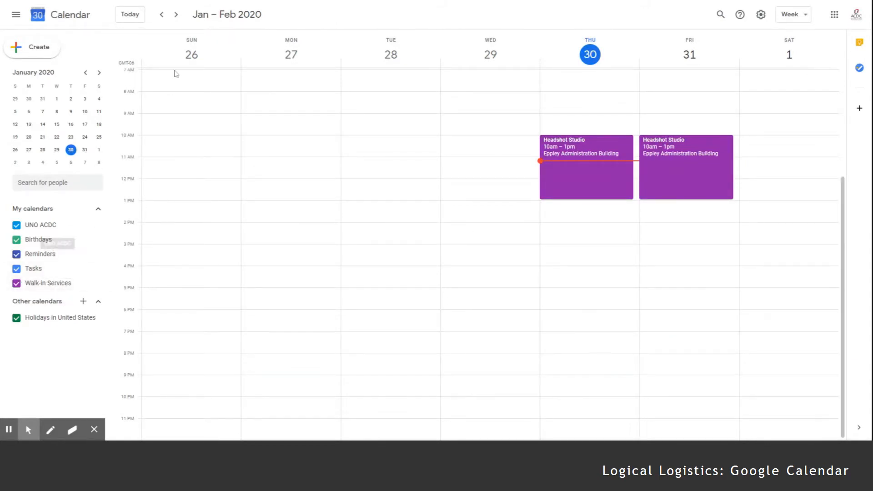
- Mark out Tuesday, February 25, 2020 from 11am to 3pm for a new event
click(98, 72)
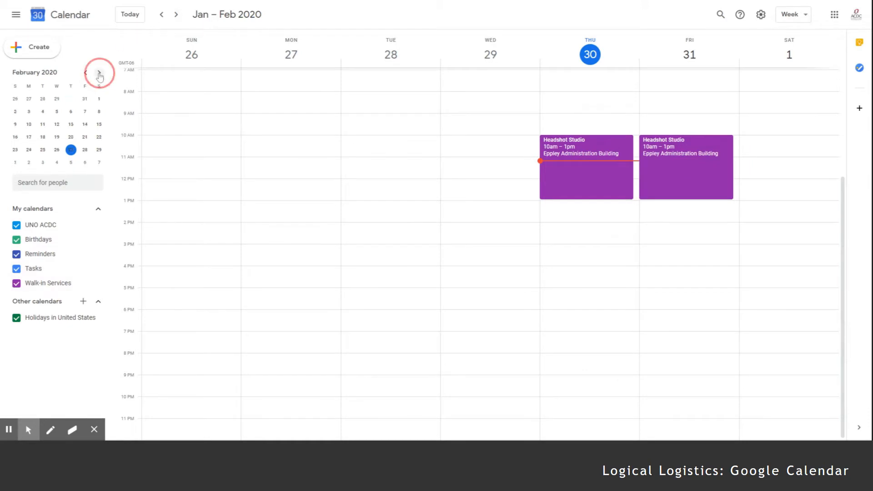
click(42, 151)
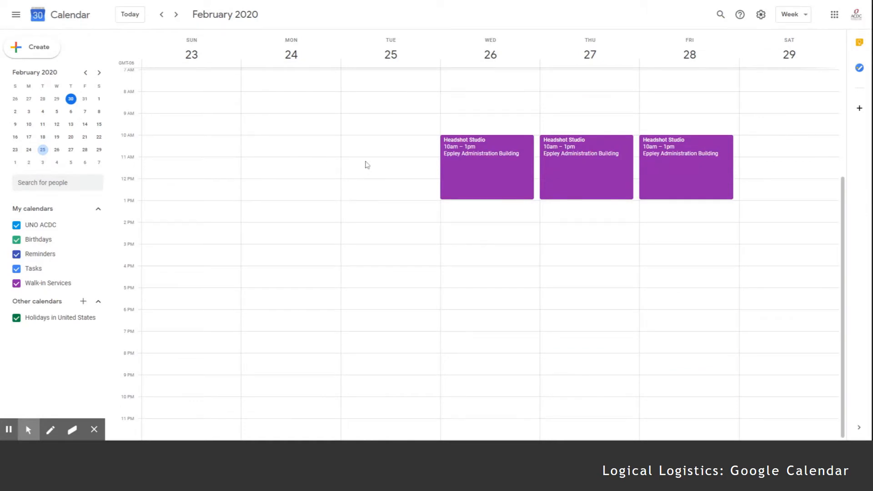
drag(364, 163, 383, 244)
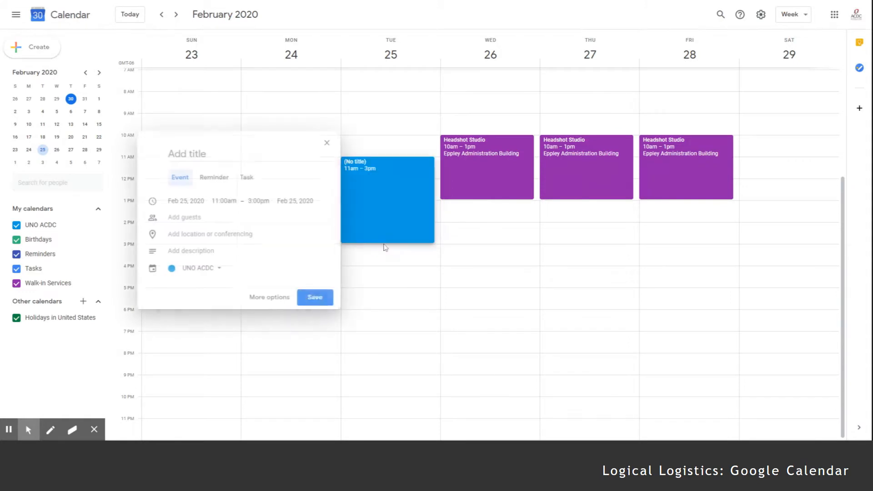
- Title it 'Spring All Majors Career & Internship Fair' at Scott Conference Center and save
text(Spr)
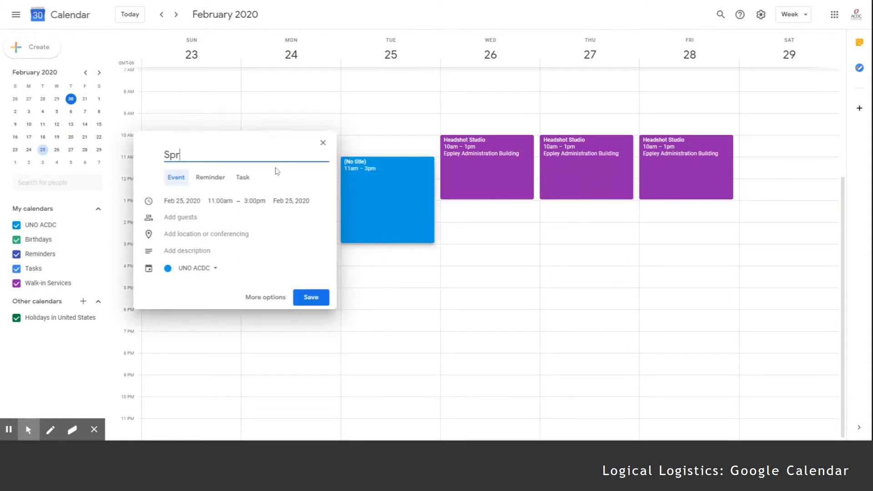
text(ing All Majors Career )
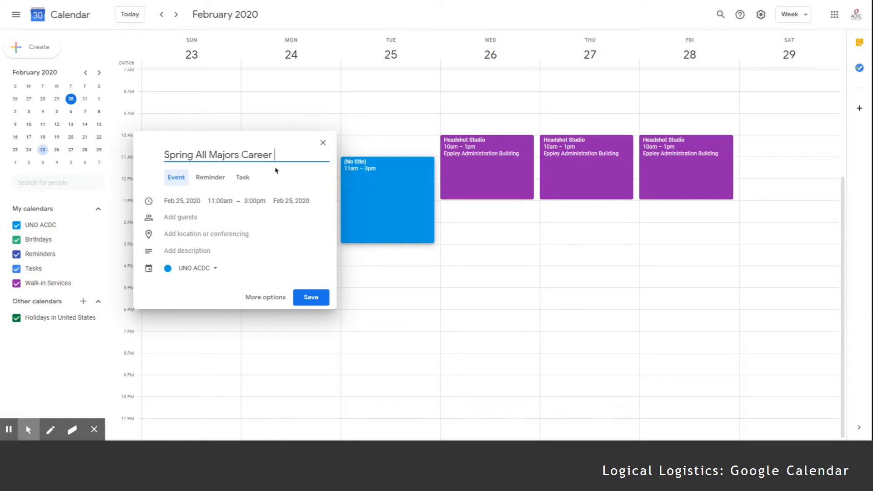
text(& Internship FAir)
key(BackSpace)
key(BackSpace)
key(BackSpace)
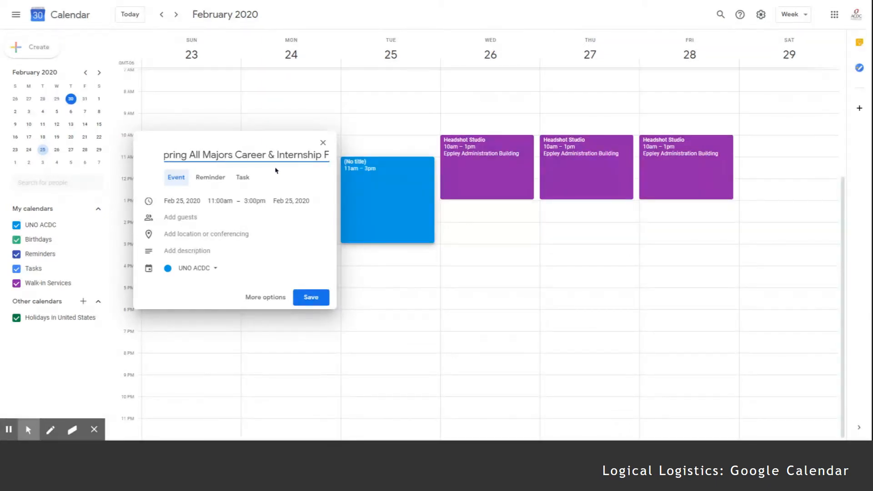
text(air)
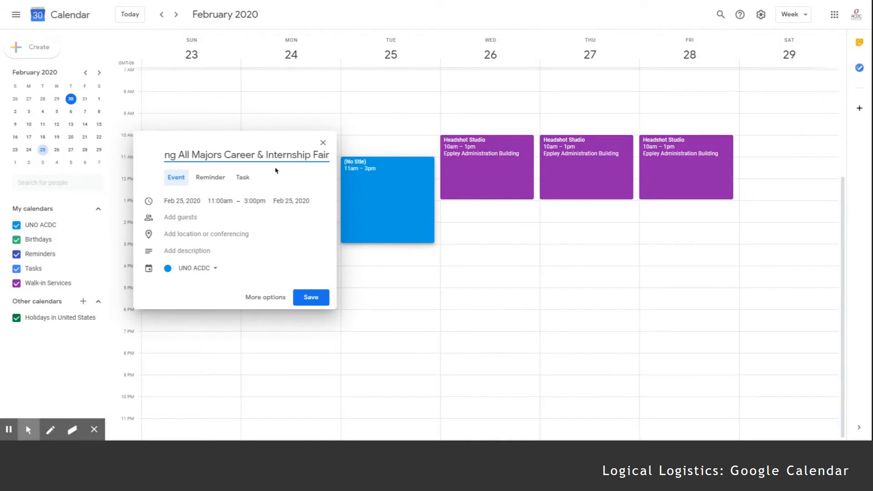
click(208, 234)
text(Scott C)
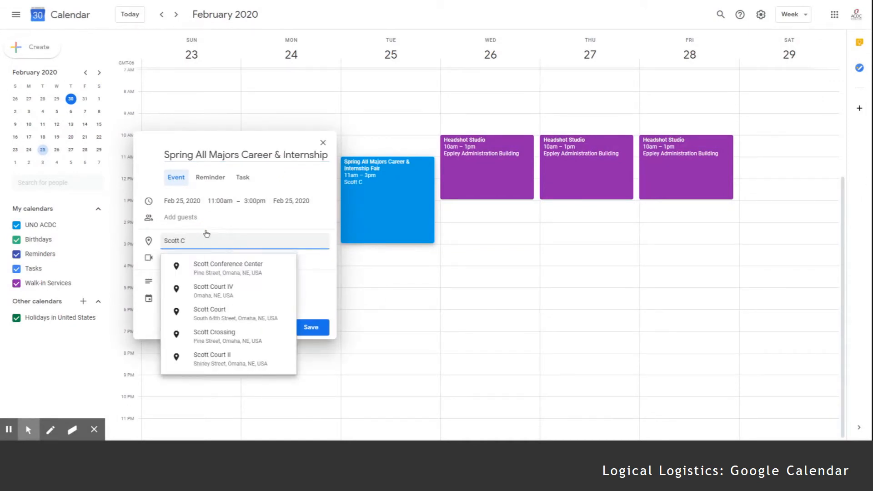
click(216, 268)
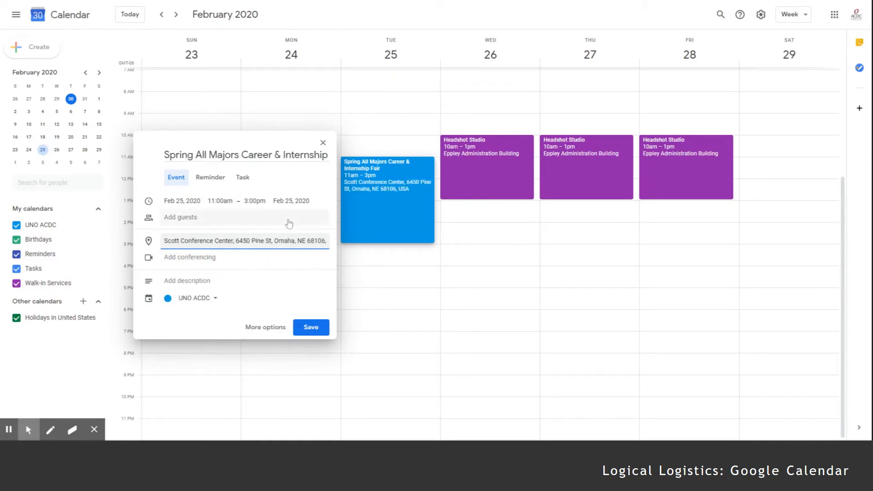
click(309, 327)
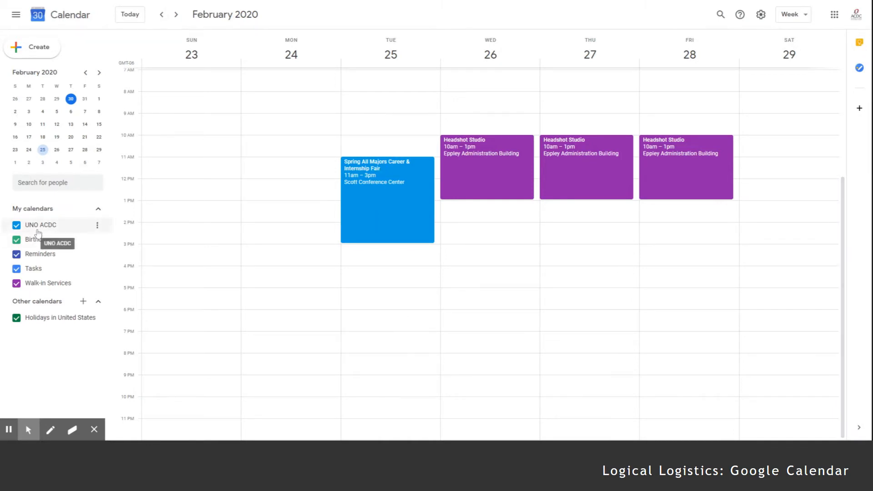
click(17, 283)
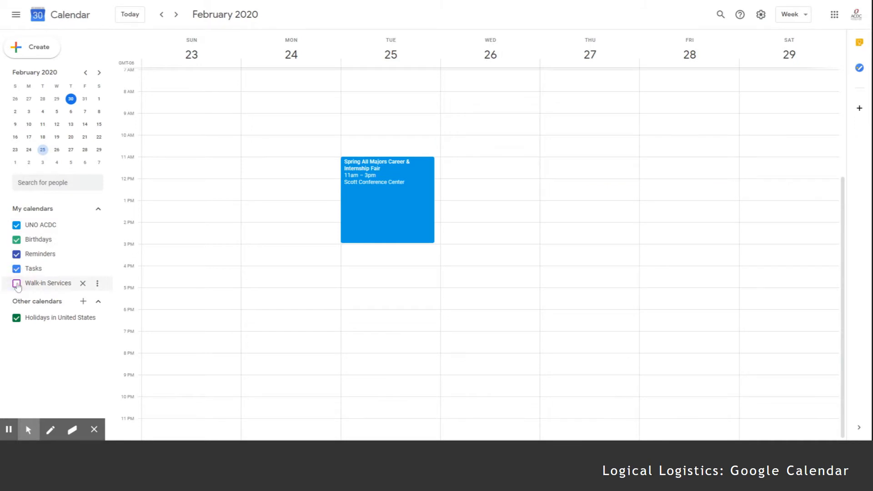
click(17, 284)
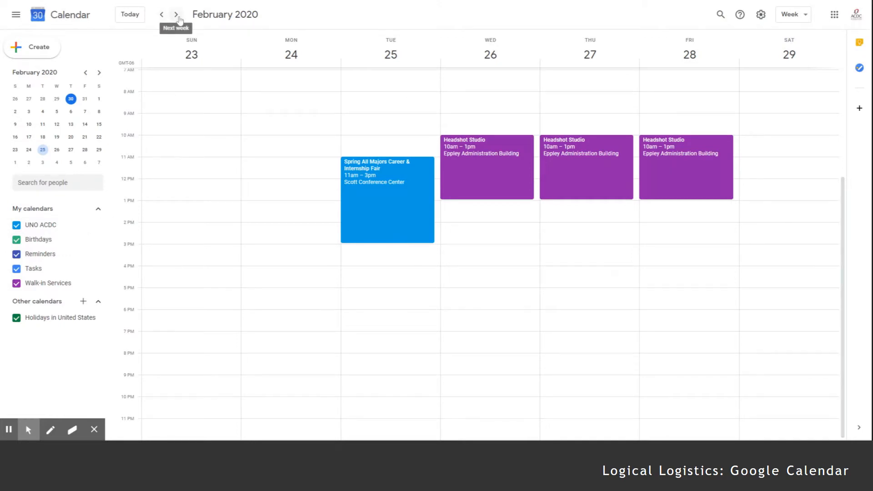
- Create an all-day 'UNO Spring Break' event spanning Sunday March 22 to Saturday March 28, 2020
click(100, 73)
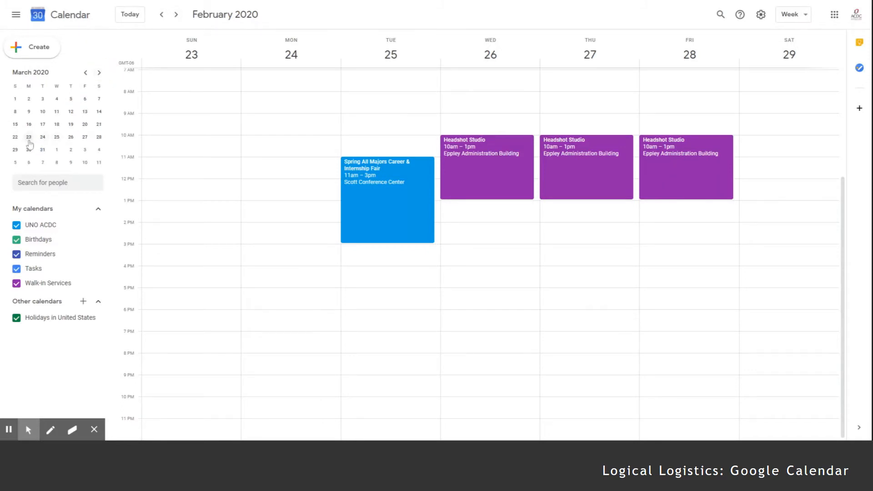
click(29, 137)
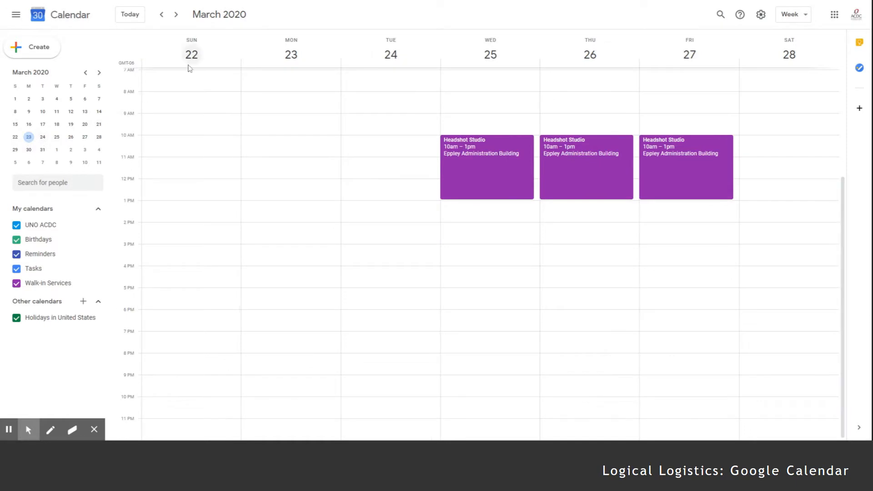
drag(227, 66, 751, 77)
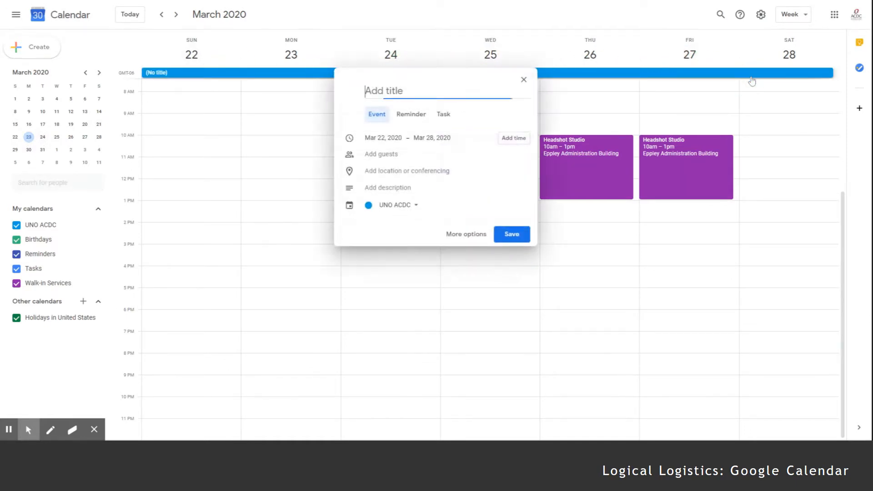
text(UNO Spring Break)
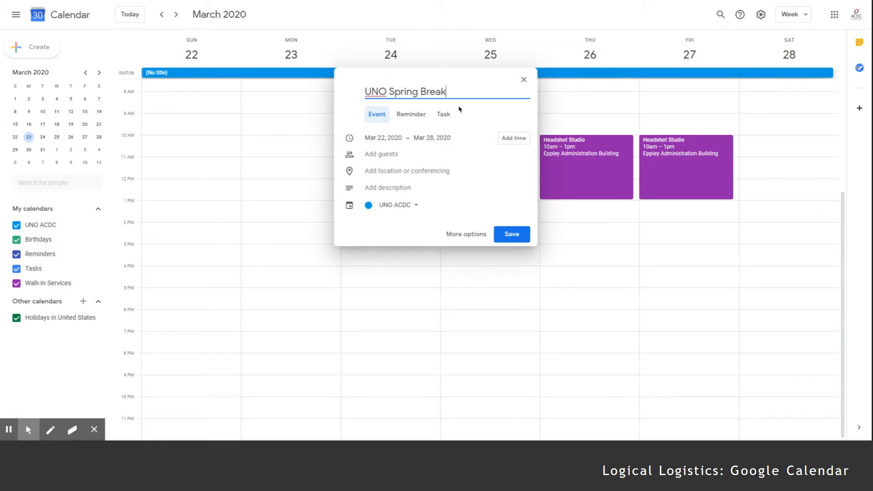
click(512, 234)
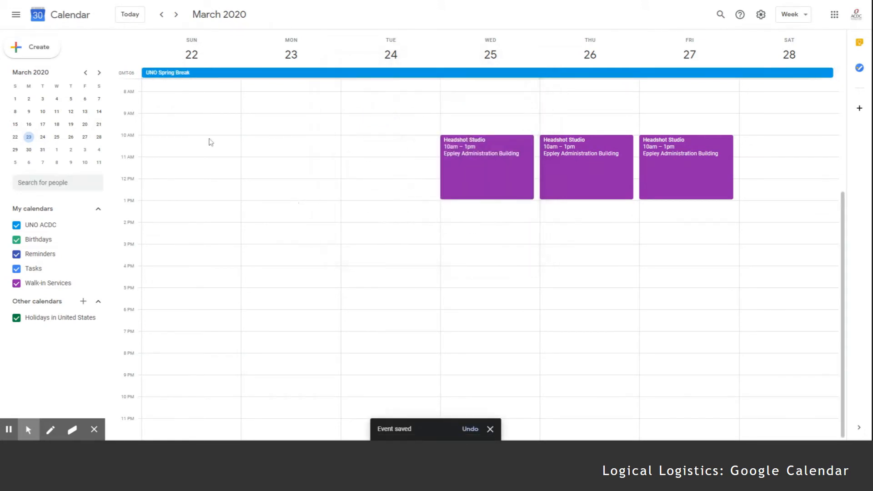
- Add a new calendar under Other calendars named 'UNO Student and Campus Holidays'
click(83, 301)
click(95, 328)
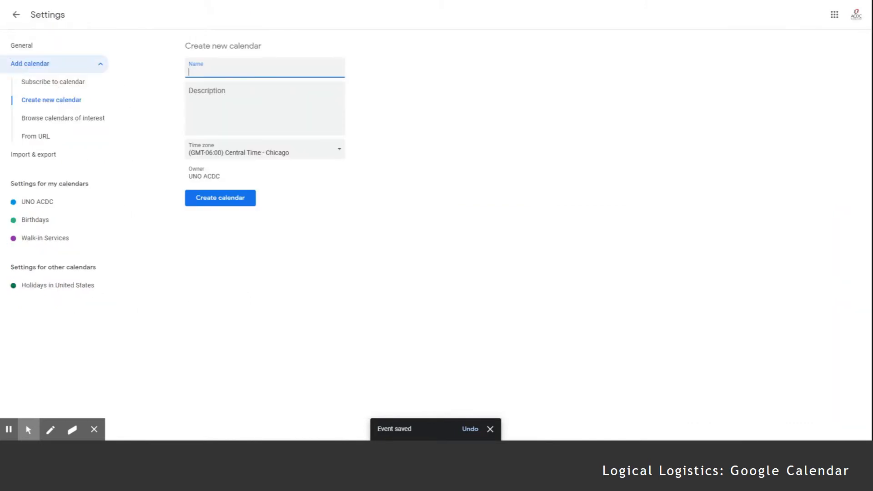
text(UNO Student and CAm)
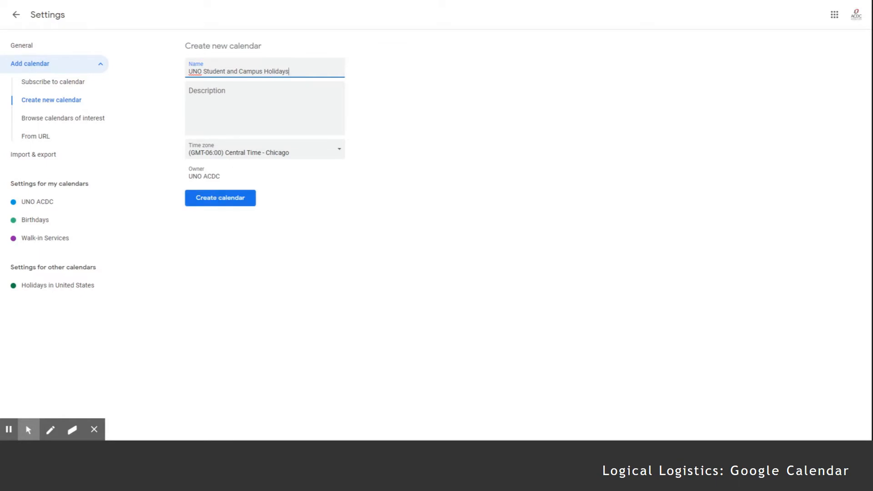
click(222, 202)
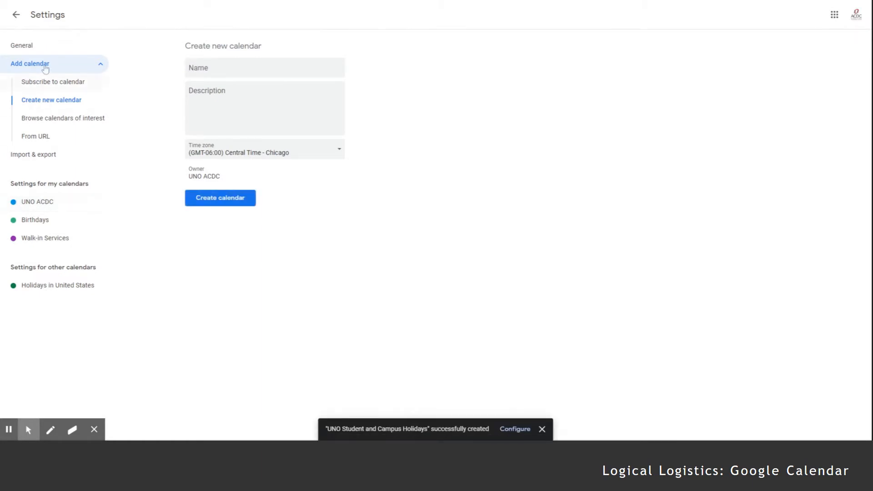
- Colour the UNO Student and Campus Holidays calendar tangerine orange
click(16, 14)
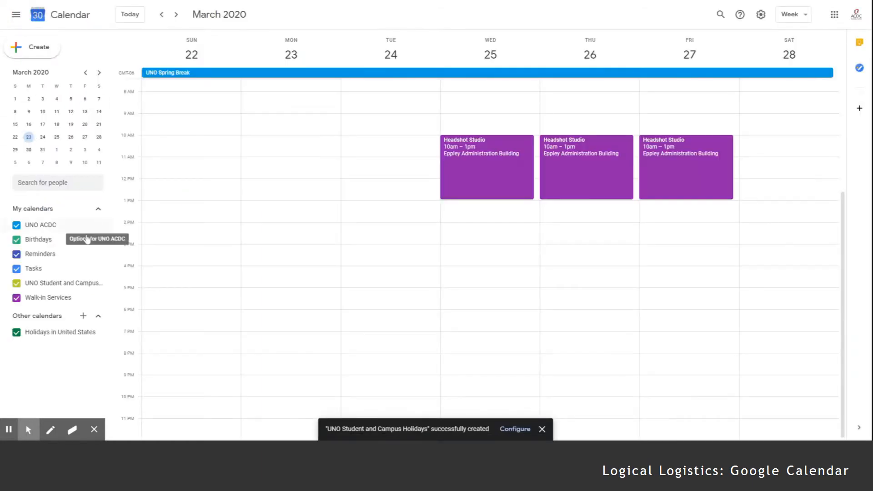
click(98, 284)
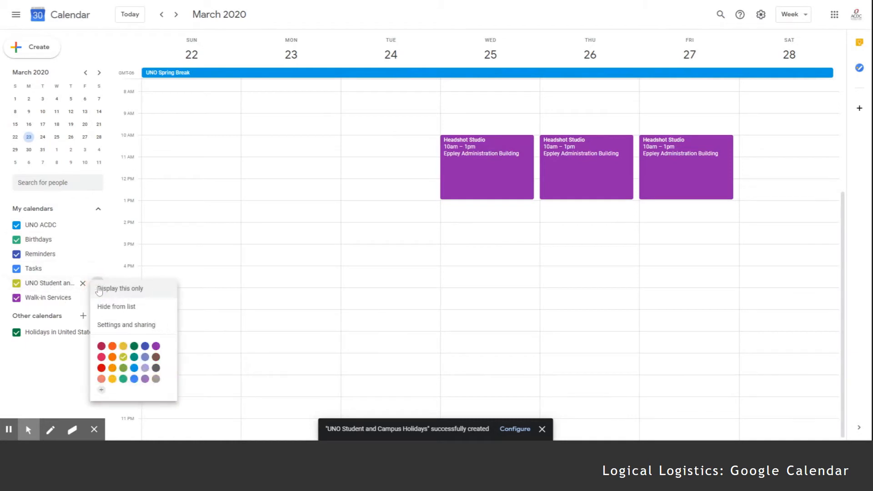
click(113, 348)
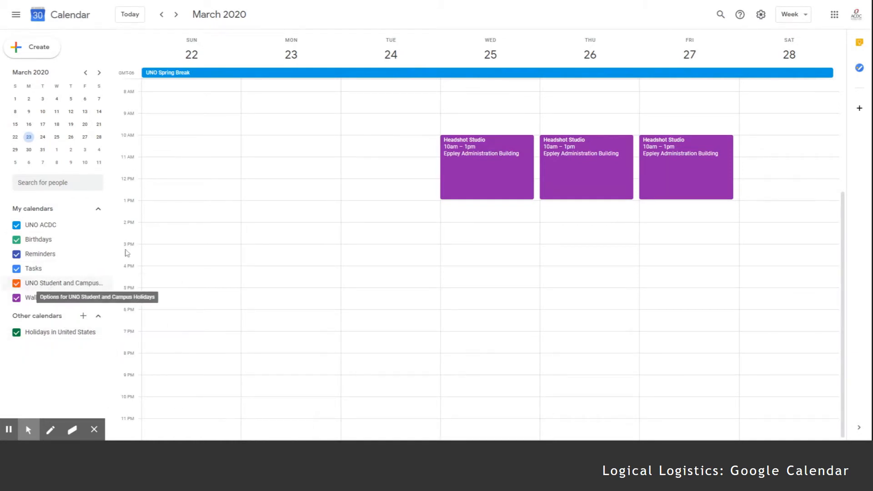
- Move the UNO Spring Break event onto UNO Student and Campus Holidays and save it
click(195, 74)
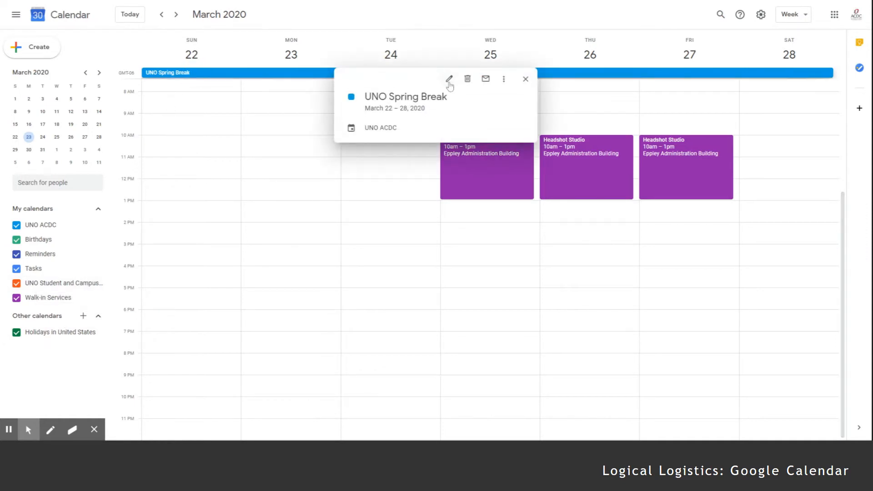
click(450, 81)
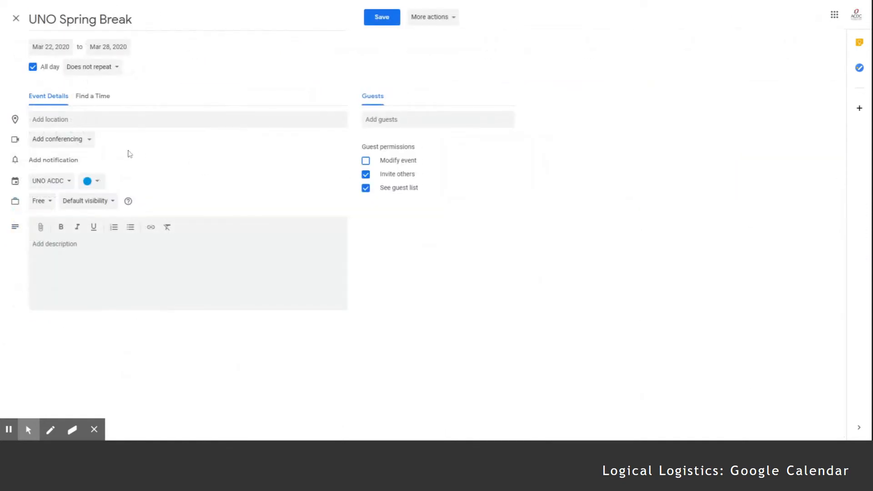
click(63, 182)
click(65, 198)
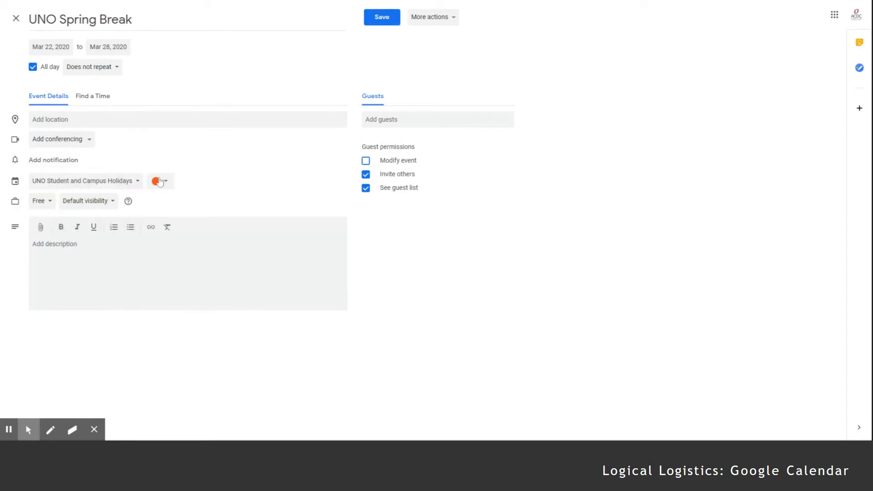
click(376, 22)
click(390, 17)
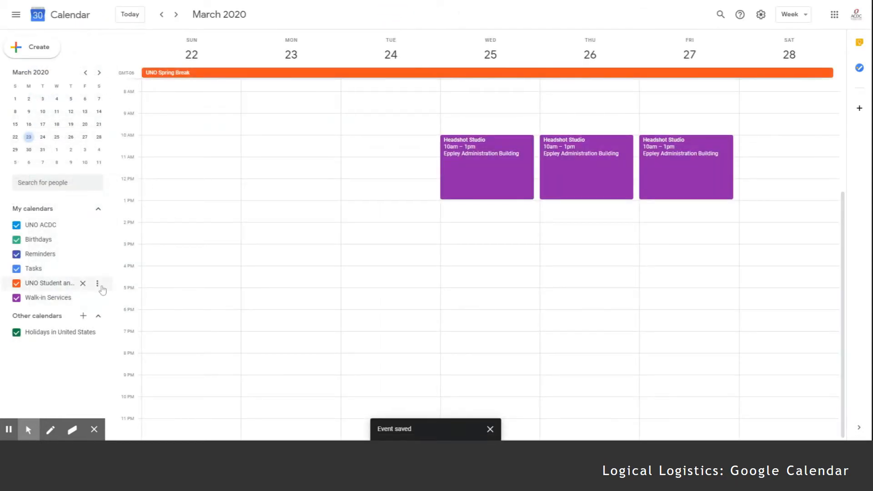
click(98, 283)
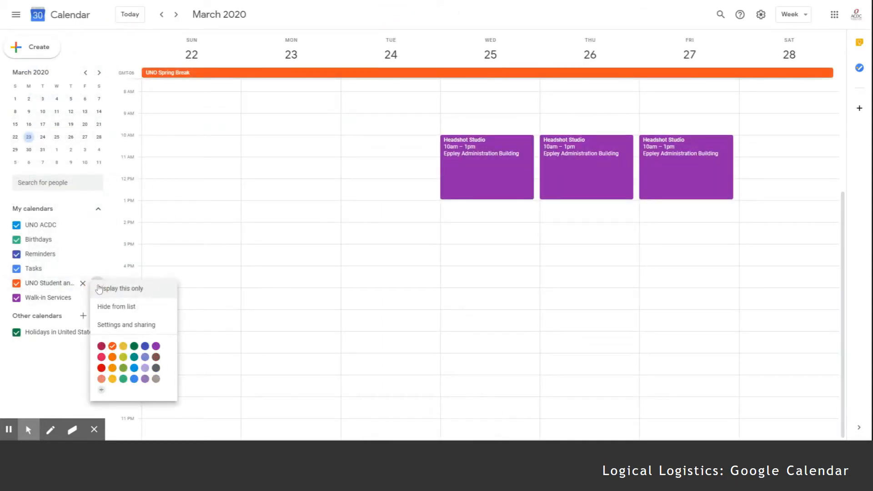
click(134, 328)
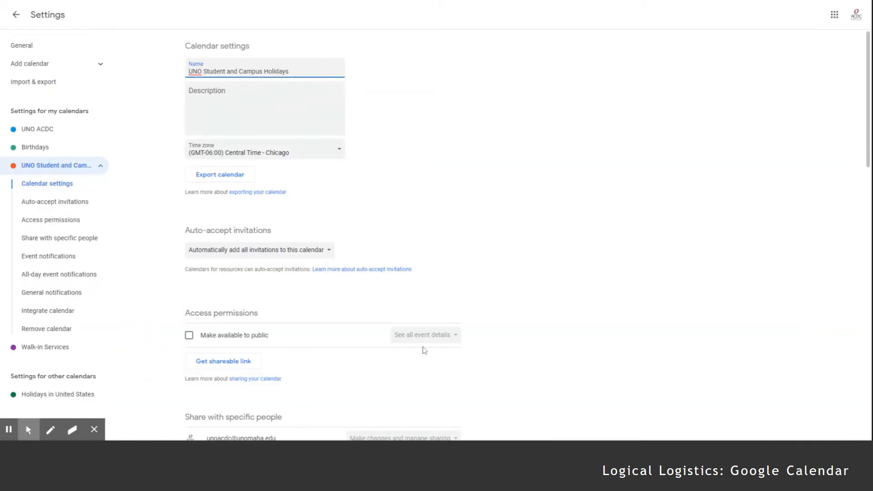
scroll(316, 365, down, 3)
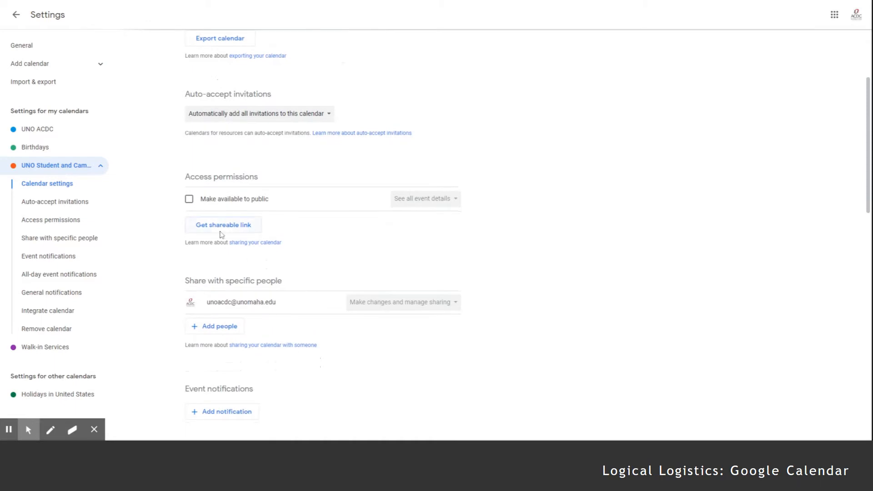
scroll(319, 240, up, 2)
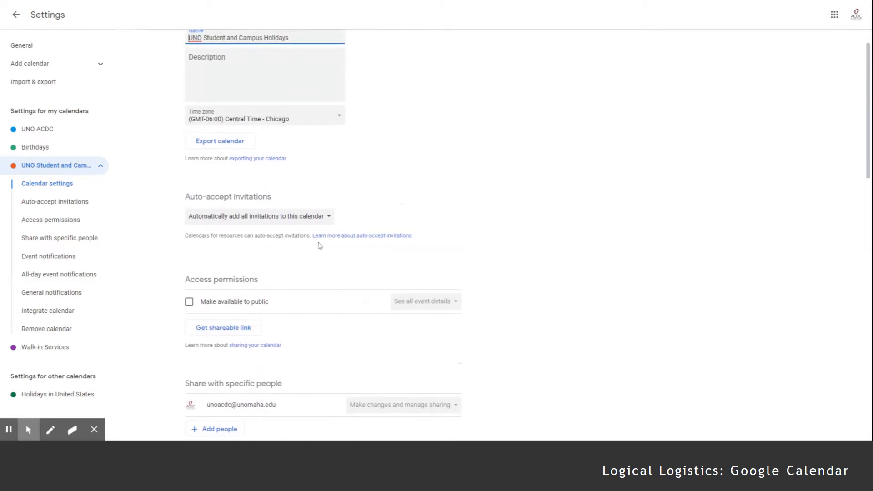
scroll(319, 245, up, 1)
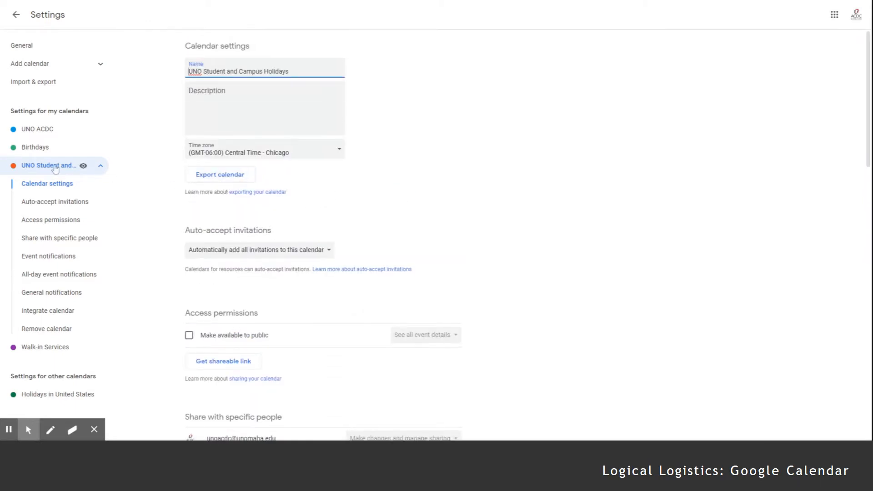
scroll(276, 248, down, 2)
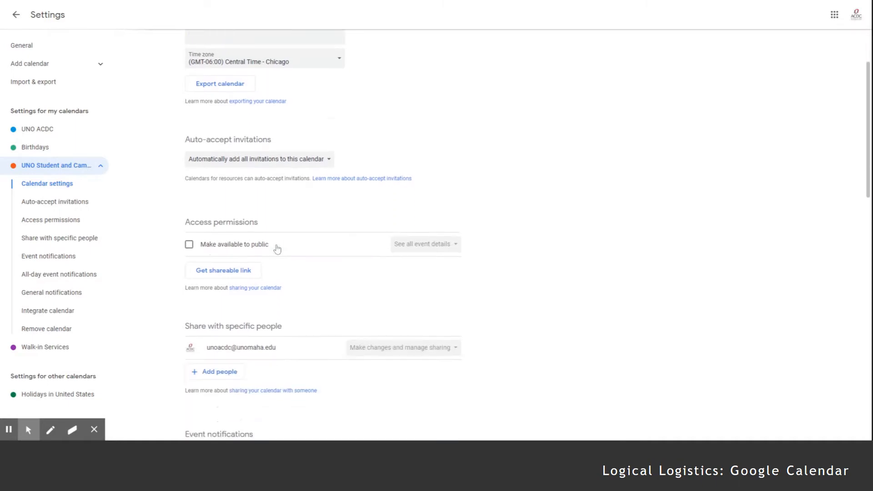
scroll(277, 249, up, 1)
scroll(277, 248, down, 3)
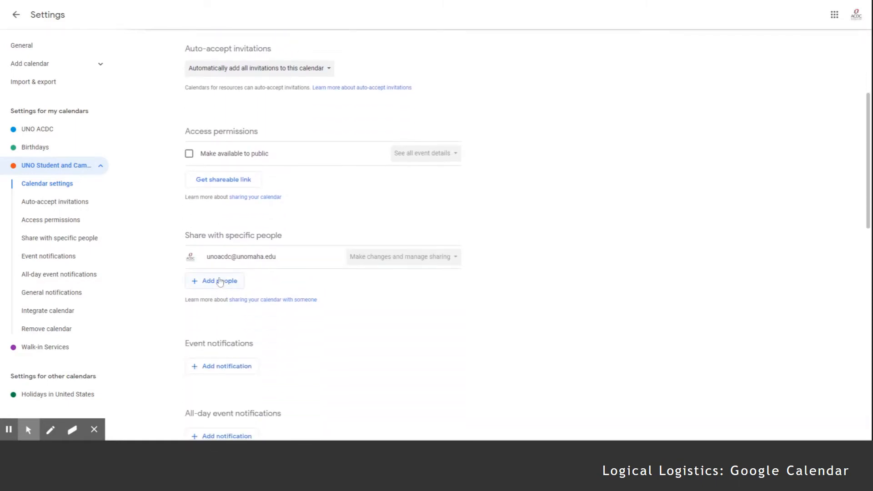
scroll(242, 267, up, 4)
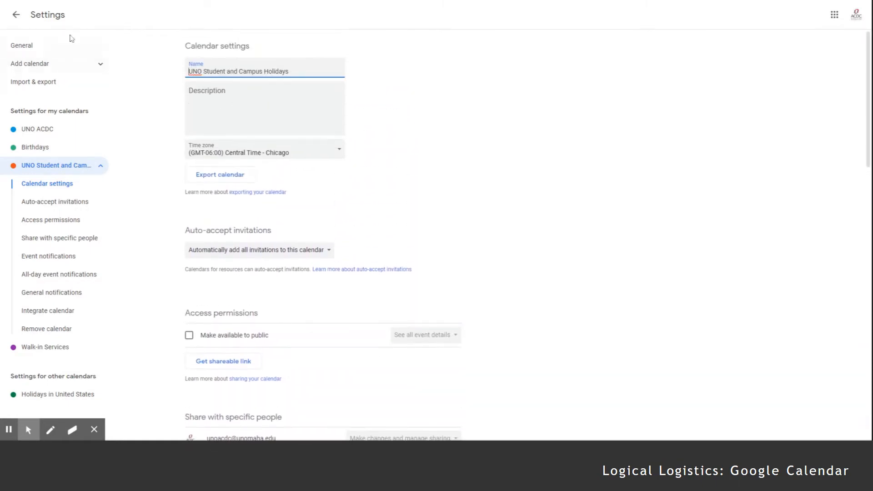
click(16, 14)
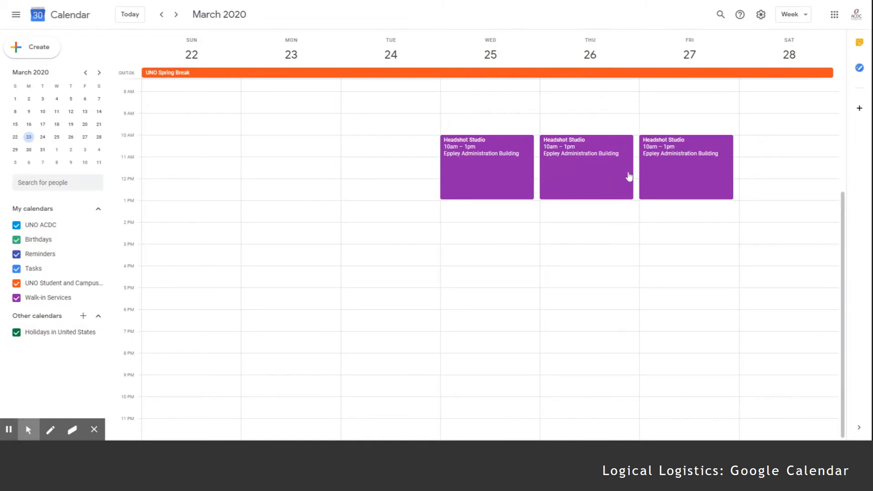
- Draft a 'Walk-in Résumé Review' event on Tuesday, January 28, 1–3pm
click(131, 12)
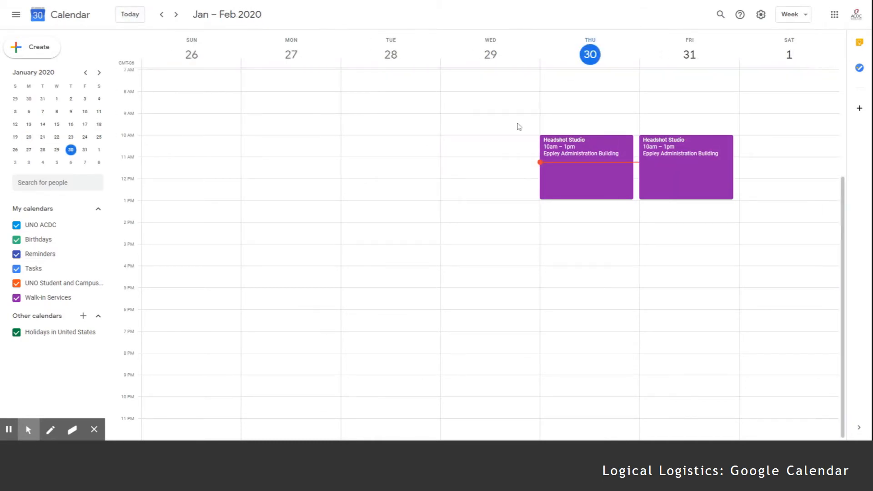
drag(404, 203, 405, 241)
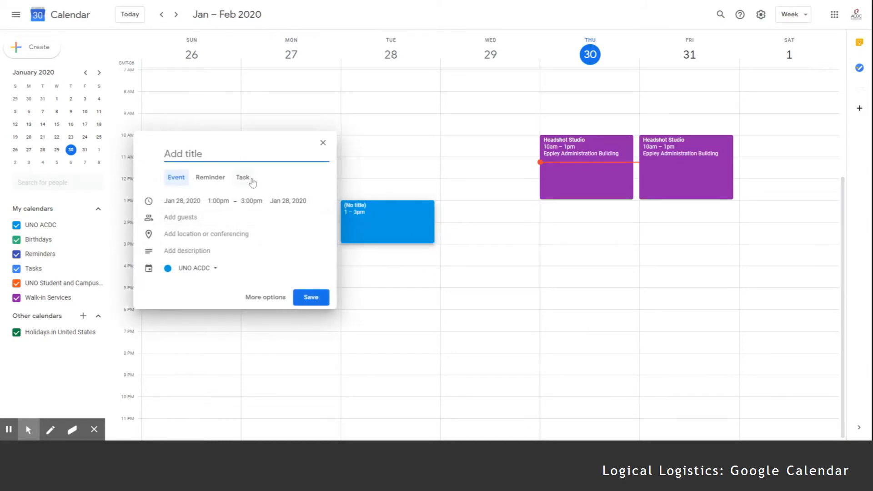
text(Walk-in Résum)
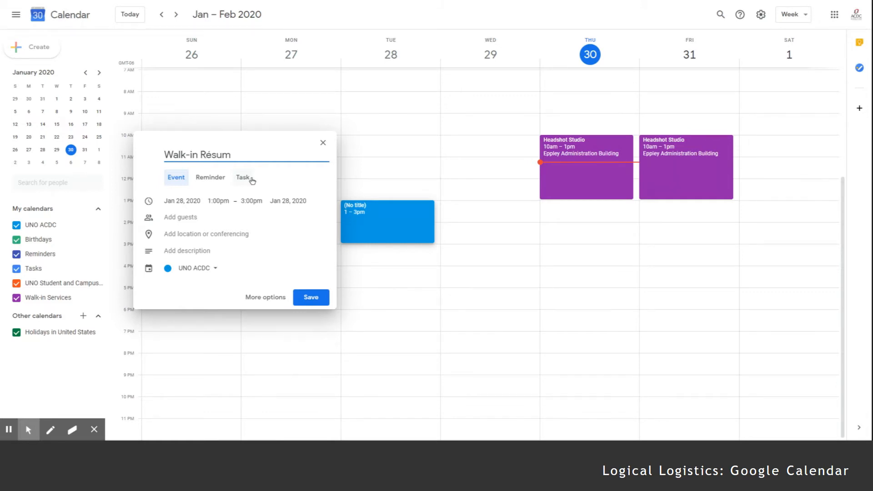
text(é Reviews)
- Assign it to Walk-in Services at Eppley Administration Building and open the full event details
click(205, 270)
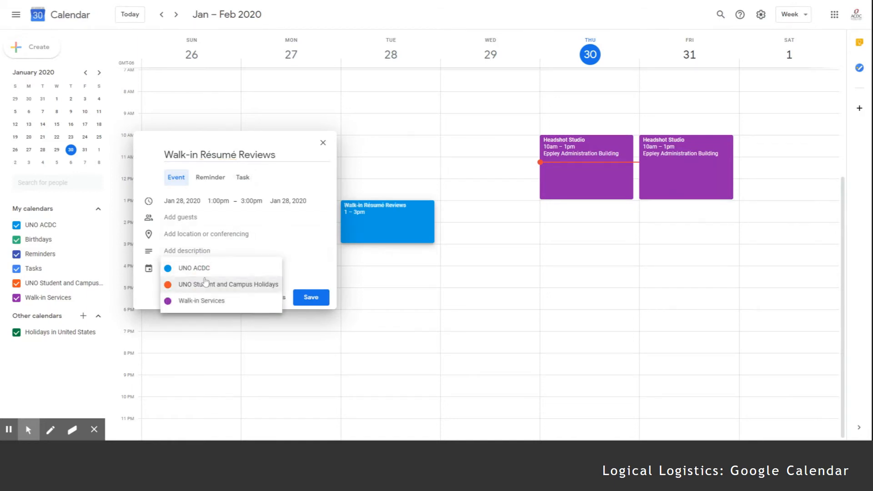
click(204, 296)
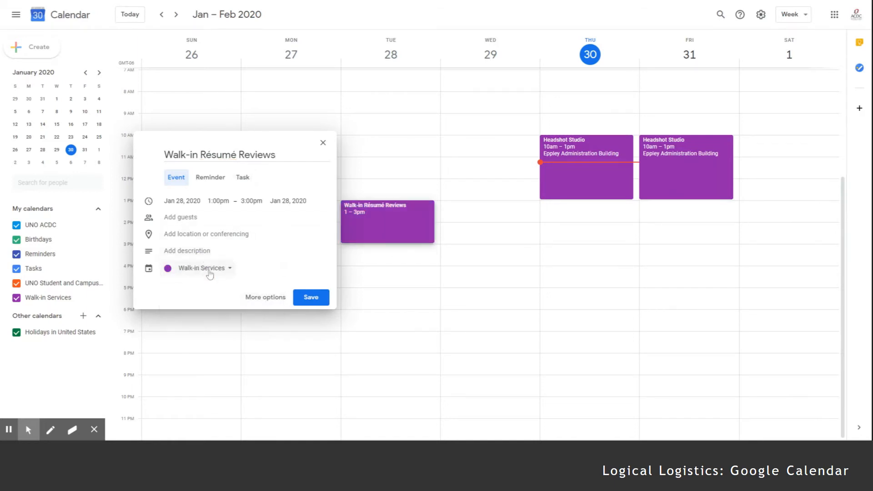
click(196, 235)
text(Epp)
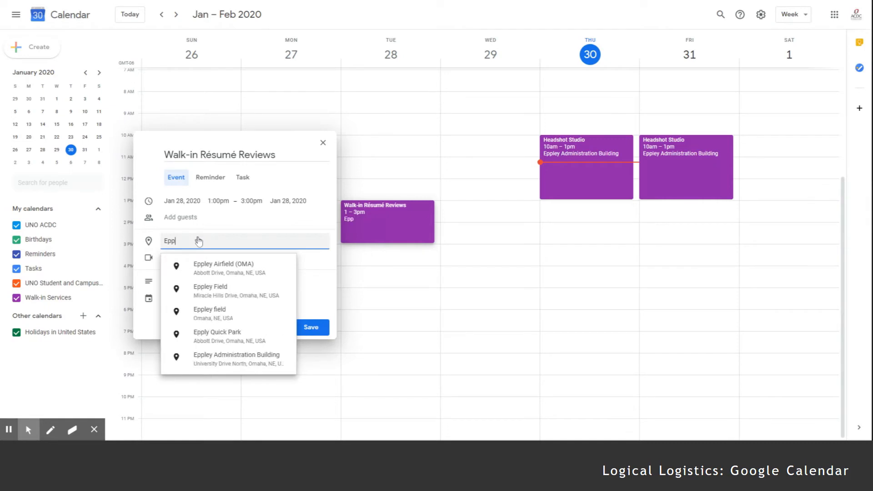
click(238, 360)
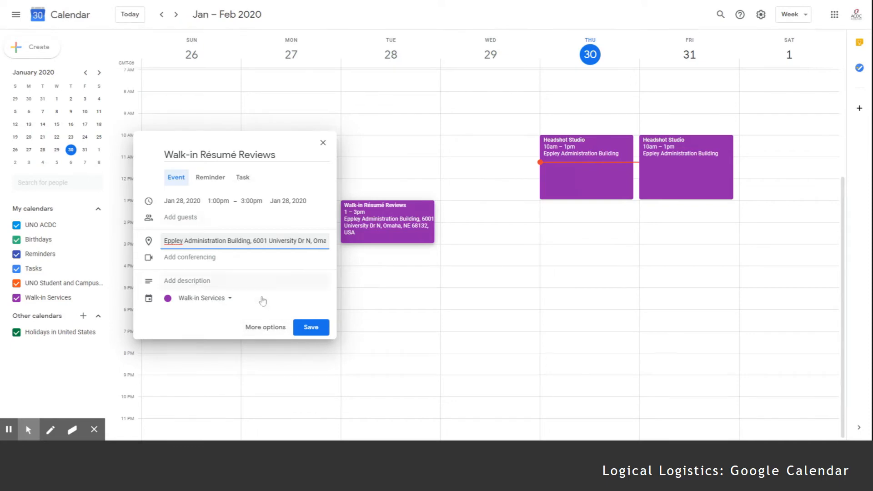
click(265, 327)
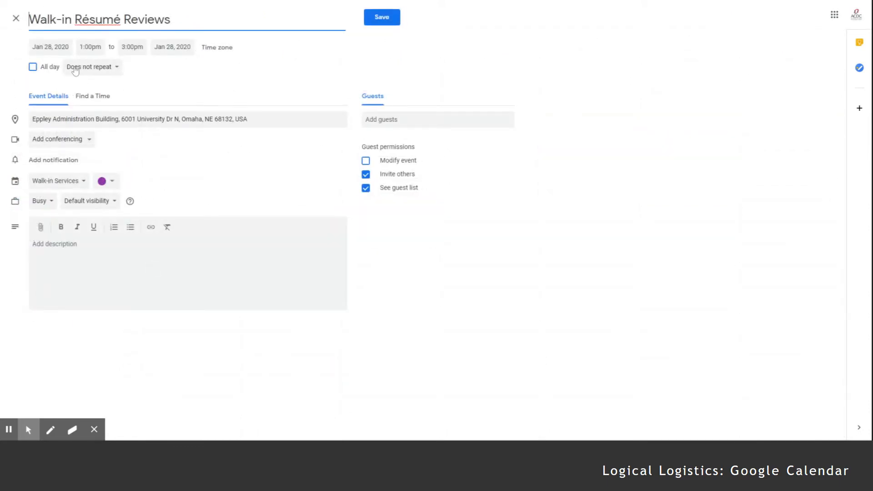
- Set a custom weekly repeat on Tuesday, Wednesday and Thursday
click(73, 67)
click(93, 181)
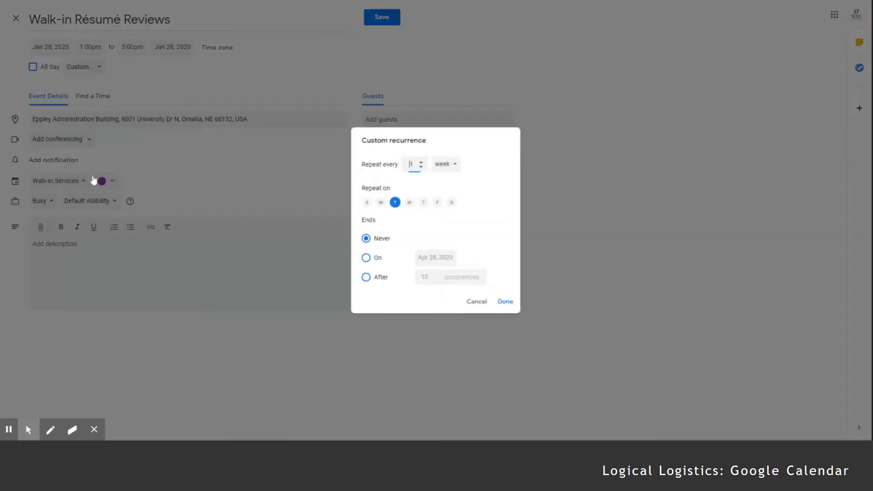
click(408, 203)
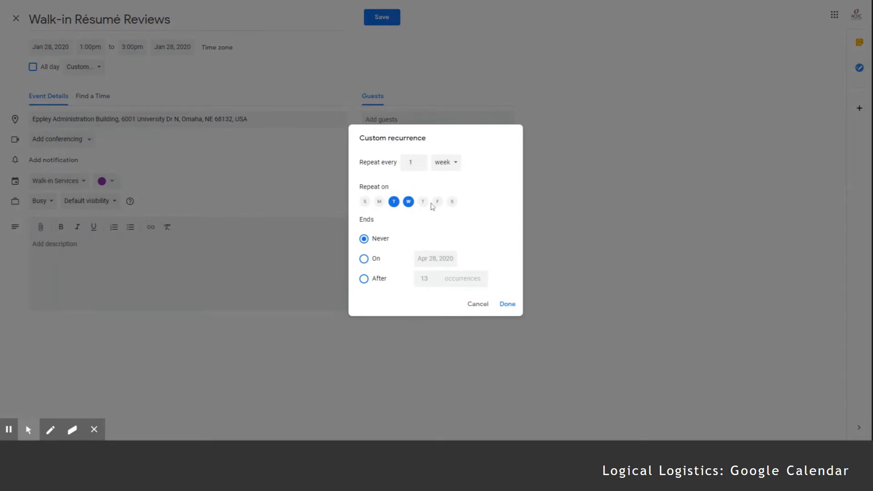
click(422, 202)
click(507, 305)
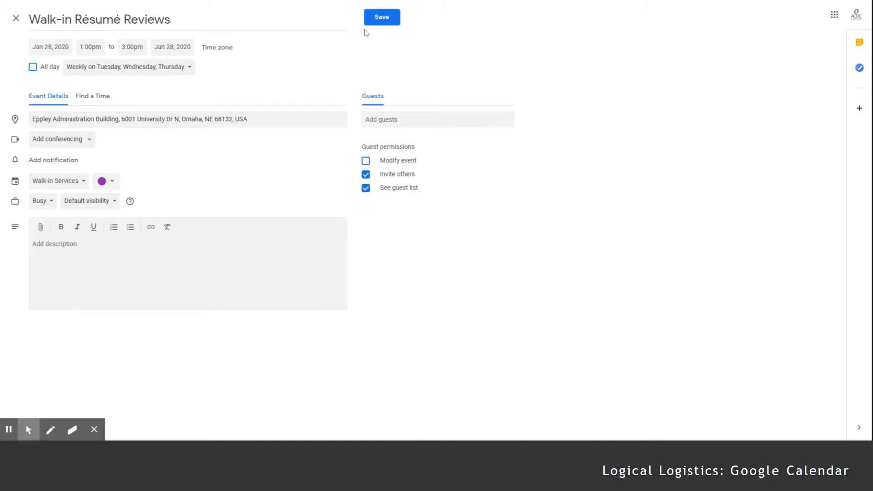
- Add a 10-minute notification reminder and save the recurring event
click(57, 160)
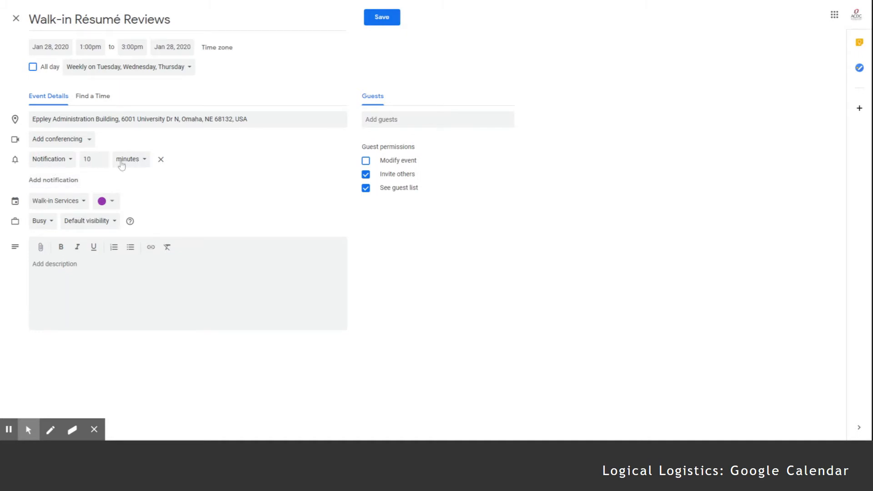
click(64, 162)
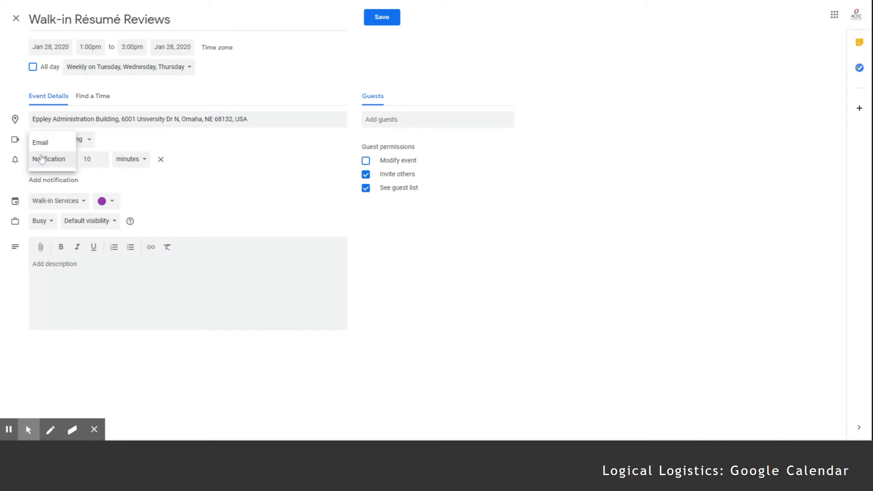
click(41, 159)
click(129, 160)
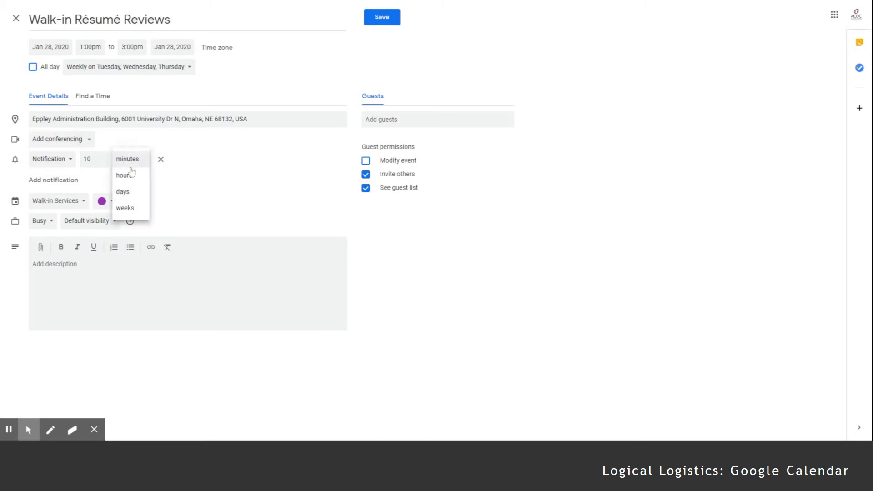
click(215, 166)
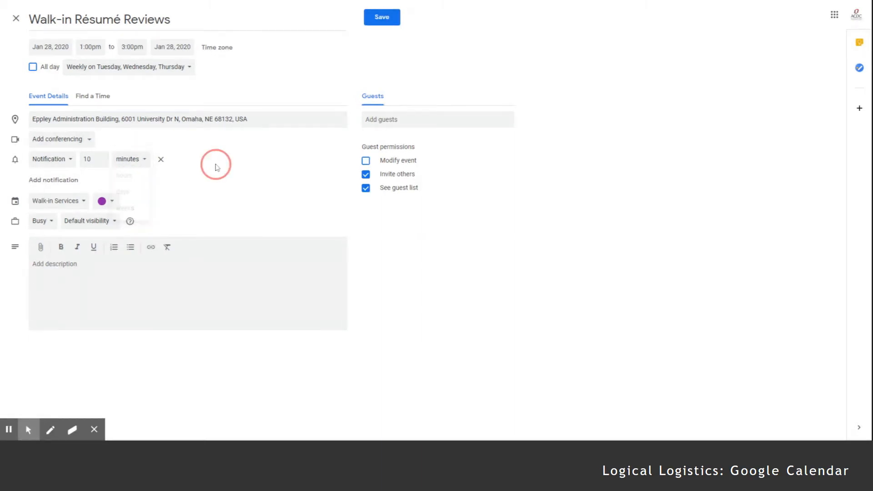
click(394, 16)
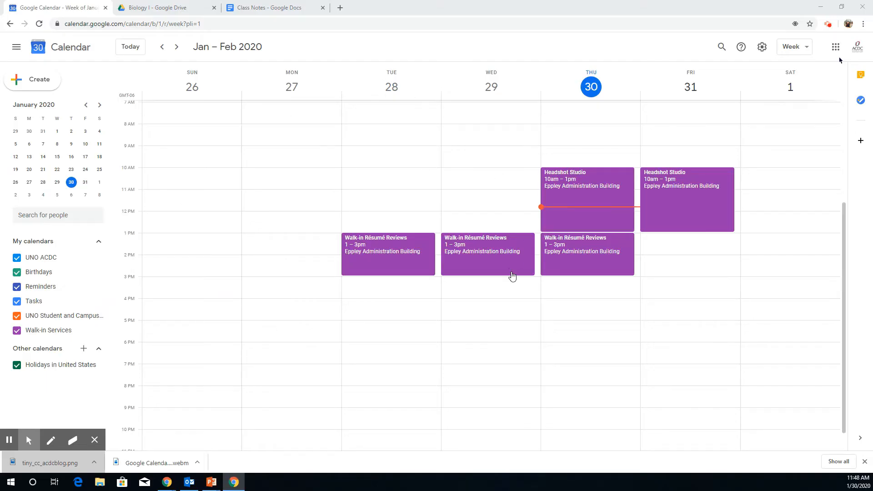
- Launch Google Drive from the Google apps grid
click(836, 48)
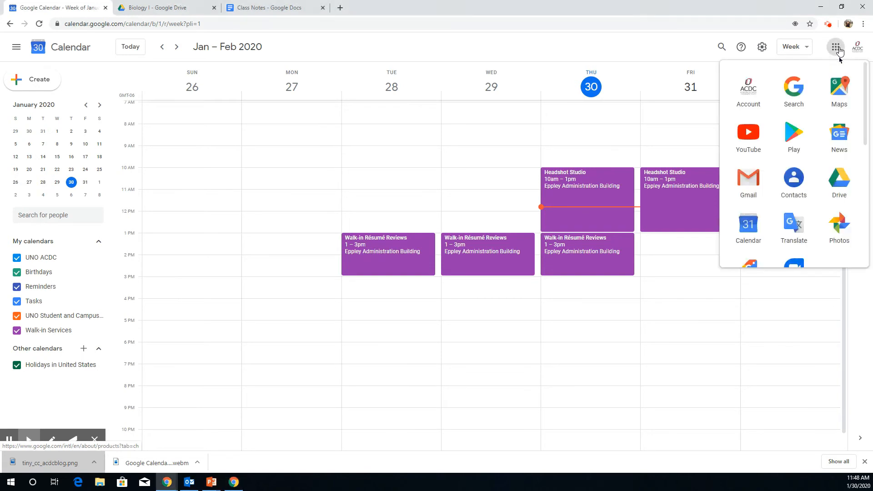
click(830, 187)
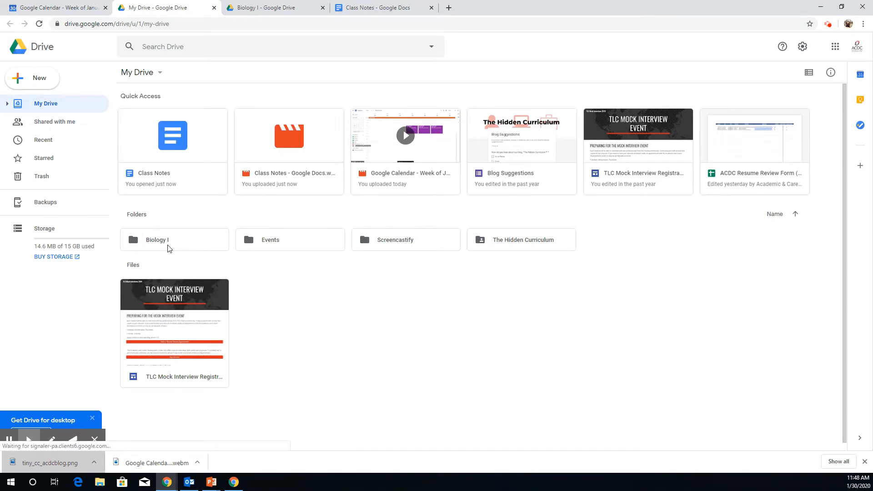
- Open the Biology I folder and create a blank Google Doc inside it
double_click(168, 245)
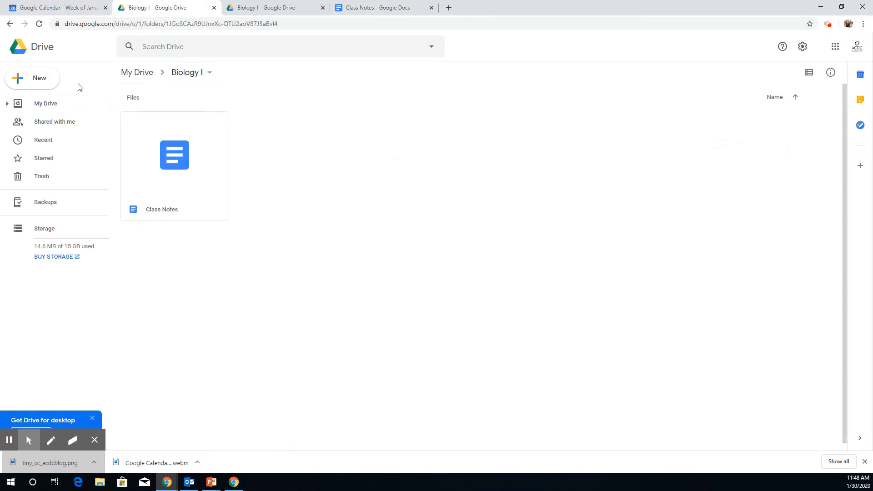
click(36, 75)
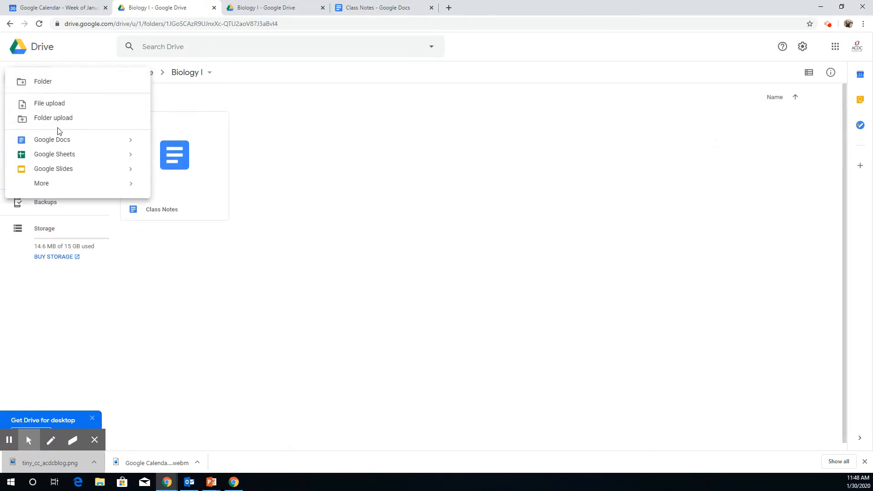
click(59, 140)
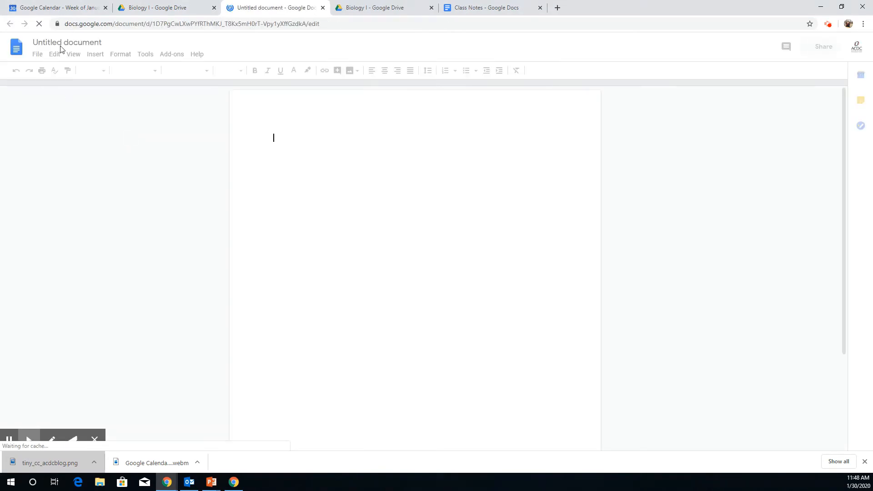
click(64, 42)
- Title the document 'Exam I Study Guide' and type a 'Topic:' line
text(E)
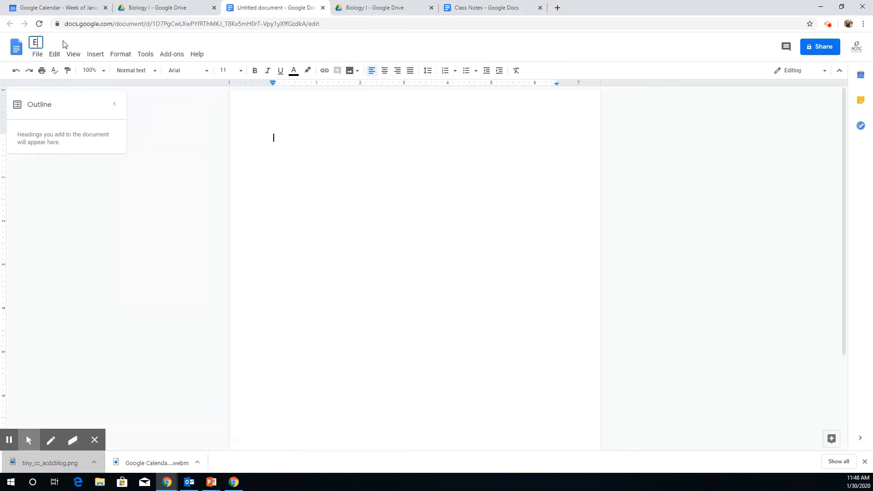
text(xam I Study Guide)
key(Return)
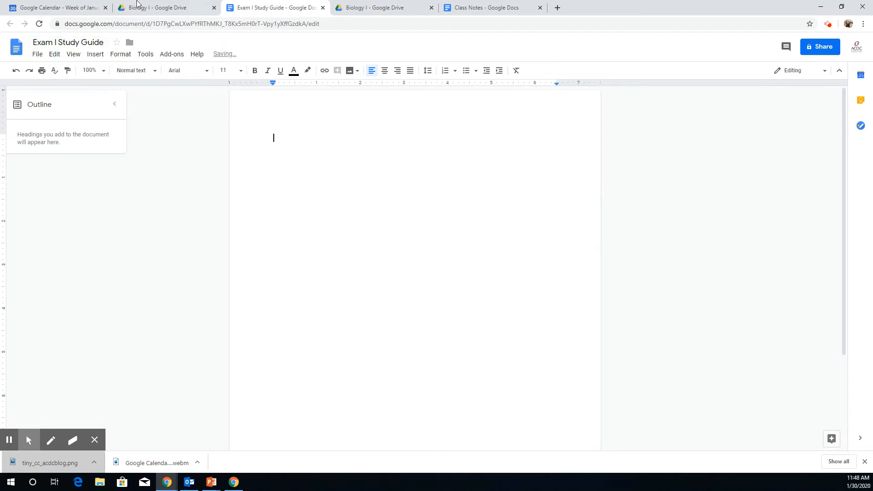
text(Topic:)
key(Return)
- Add bullets 'Notes', 'More notes' and 'SUPER IMPORTANT NOTE' under Topic:
text(* Notes)
key(Return)
text(More notes)
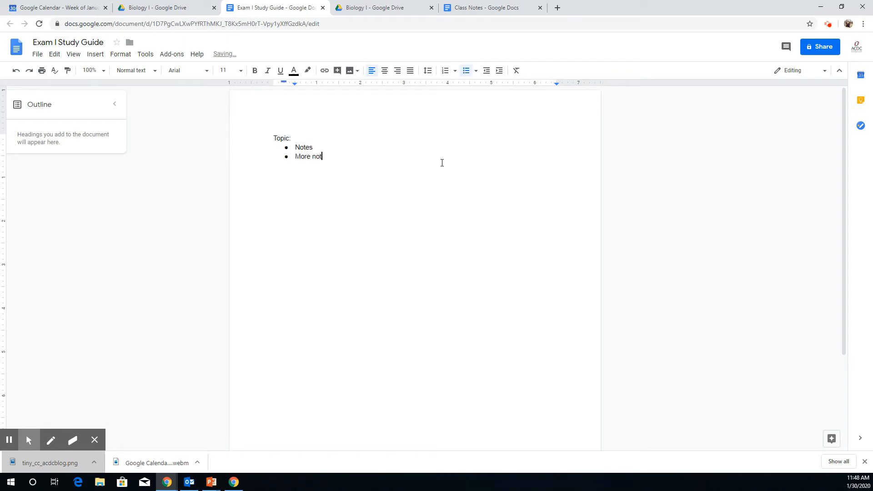
key(Return)
text(more)
key(BackSpace)
key(BackSpace)
key(BackSpace)
key(BackSpace)
key(BackSpace)
text(SUPER IMPORTANT NOTE)
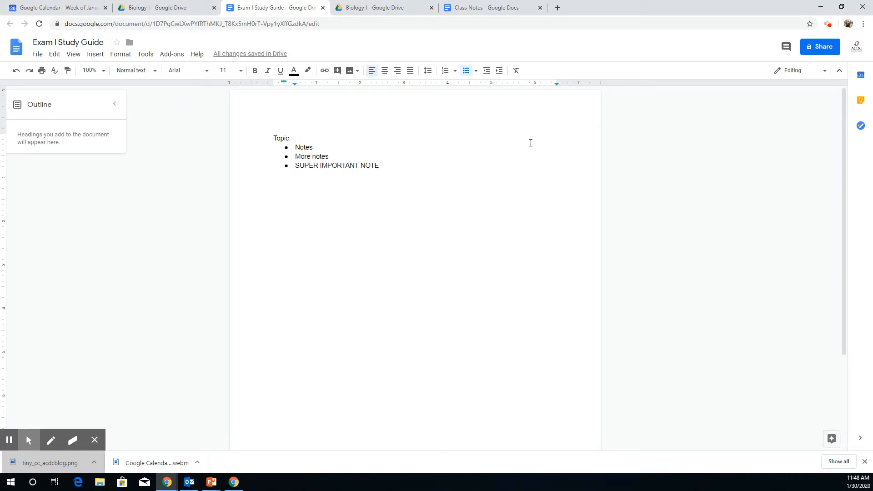
click(821, 44)
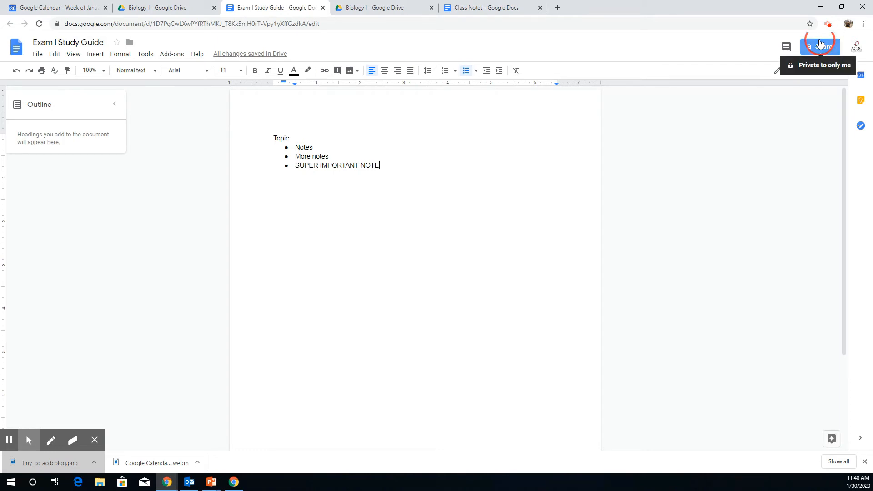
- Keep invitees as editors and turn on view-only link sharing, copying the link
click(533, 236)
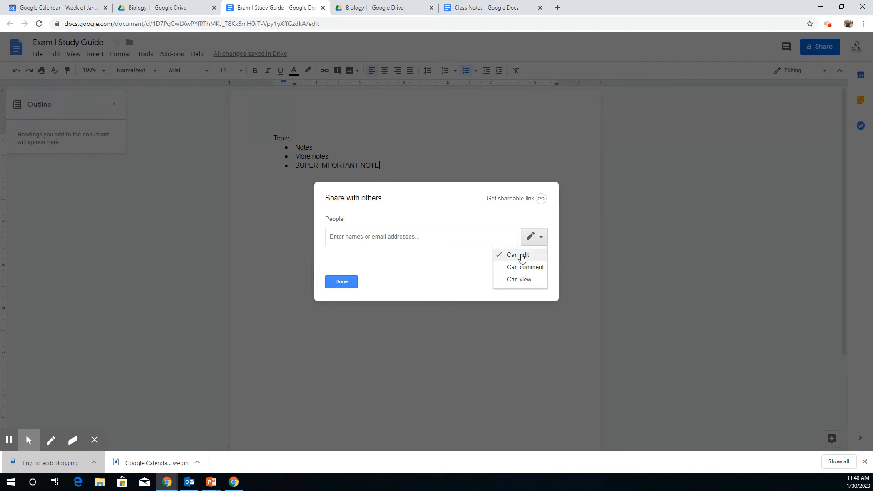
click(522, 256)
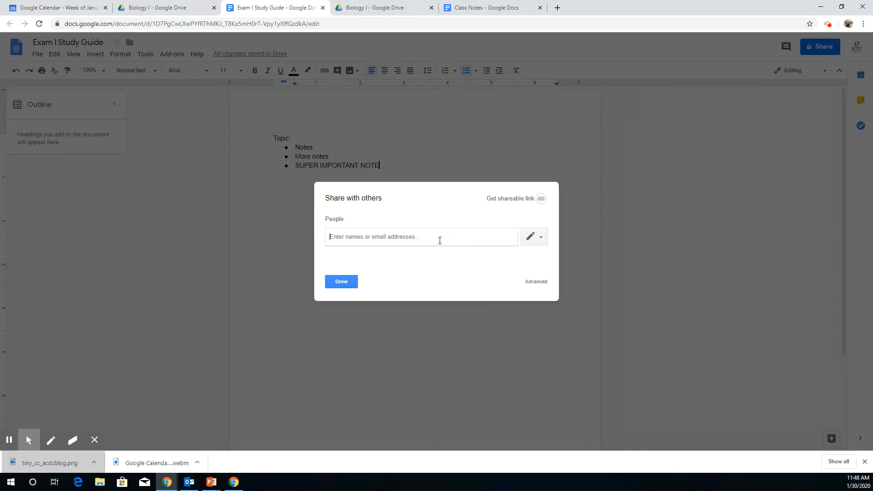
click(510, 202)
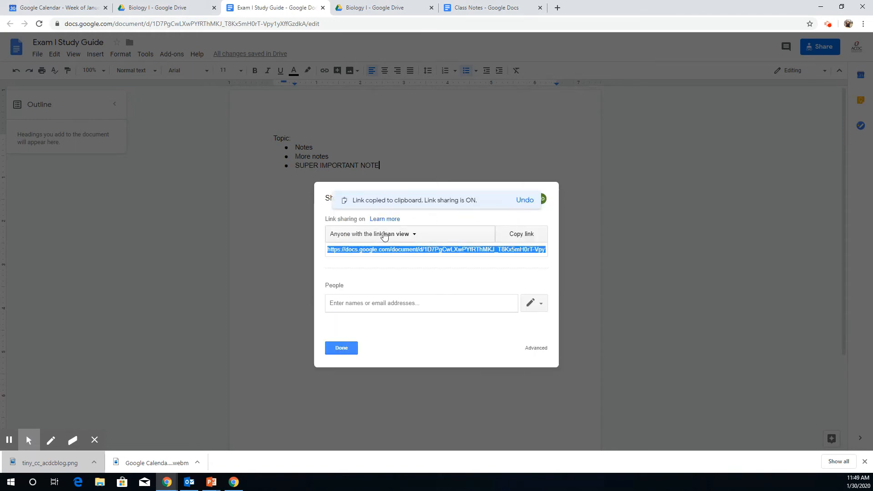
click(396, 239)
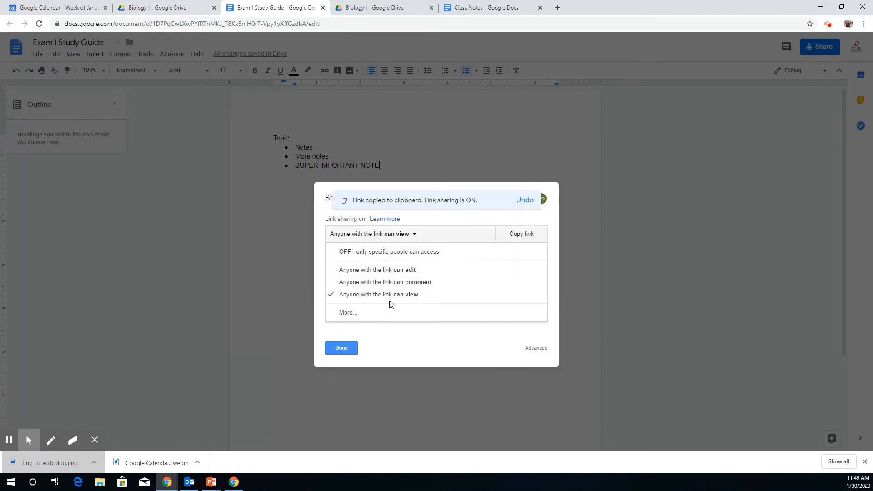
click(342, 347)
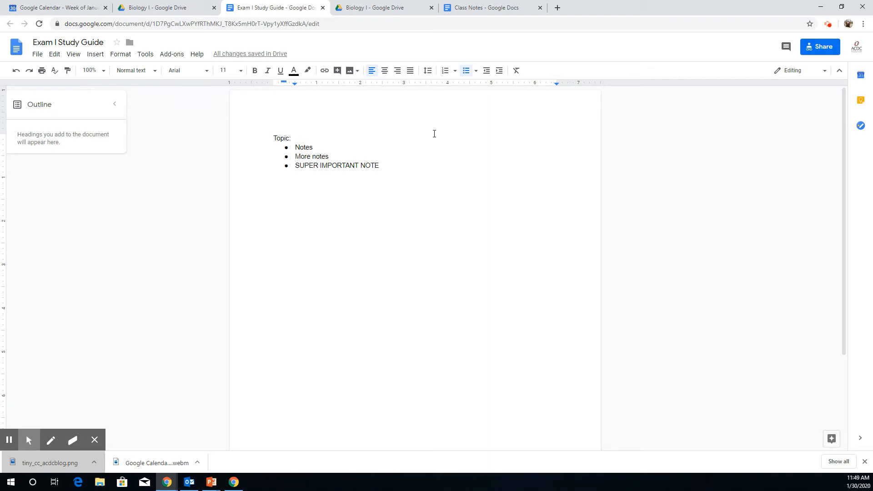
- Close the study guide tab and return to the Biology I folder in Drive
click(324, 7)
click(210, 73)
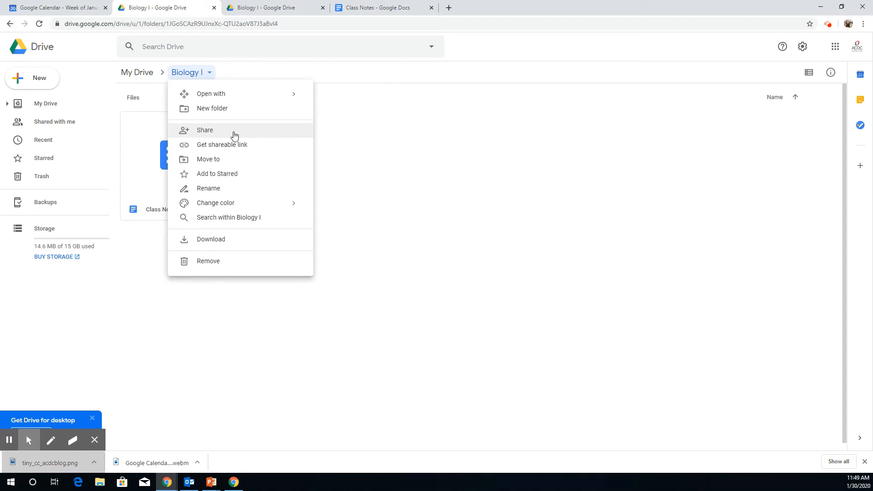
click(511, 157)
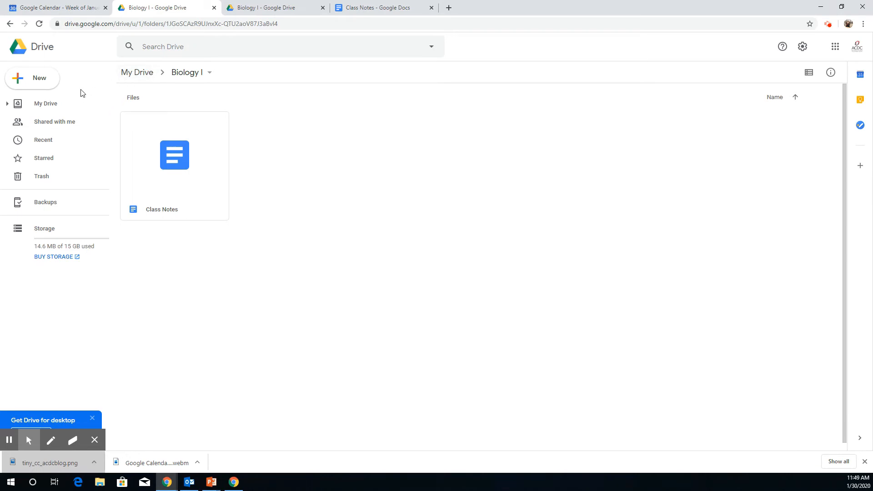
- Add the Class Notes document in My Drive to Starred and confirm it appears there
click(49, 123)
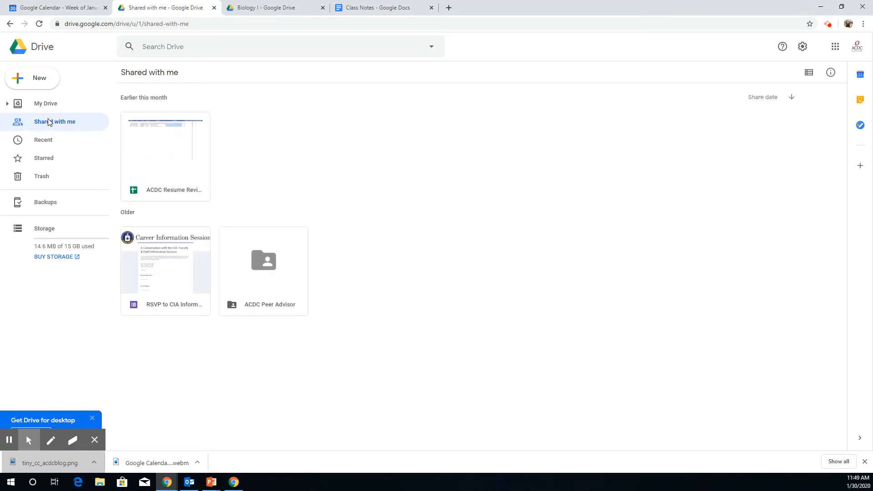
click(48, 163)
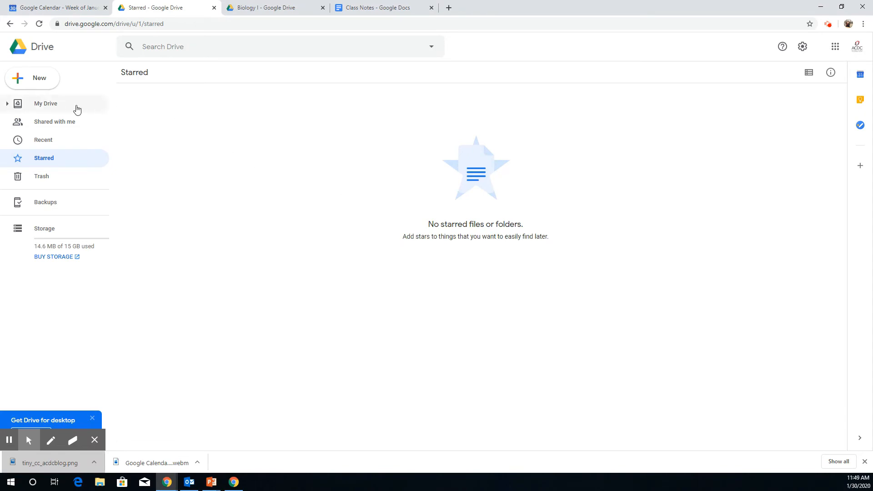
click(70, 107)
click(184, 176)
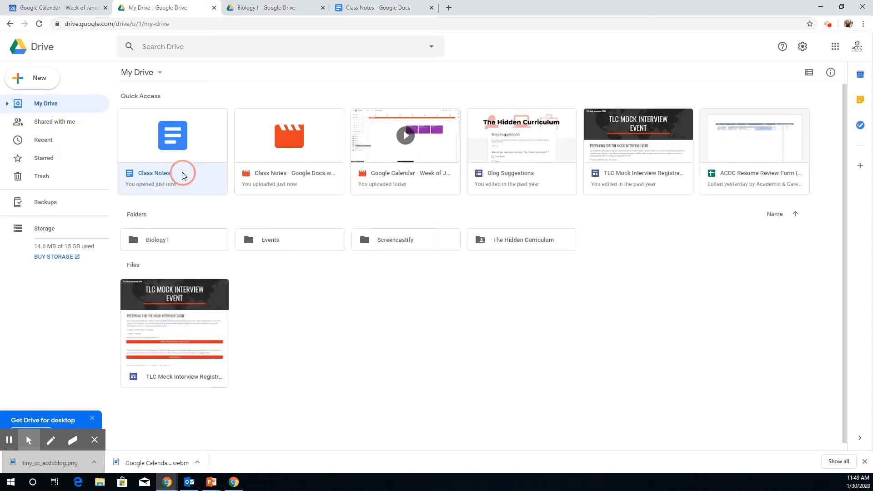
right_click(182, 172)
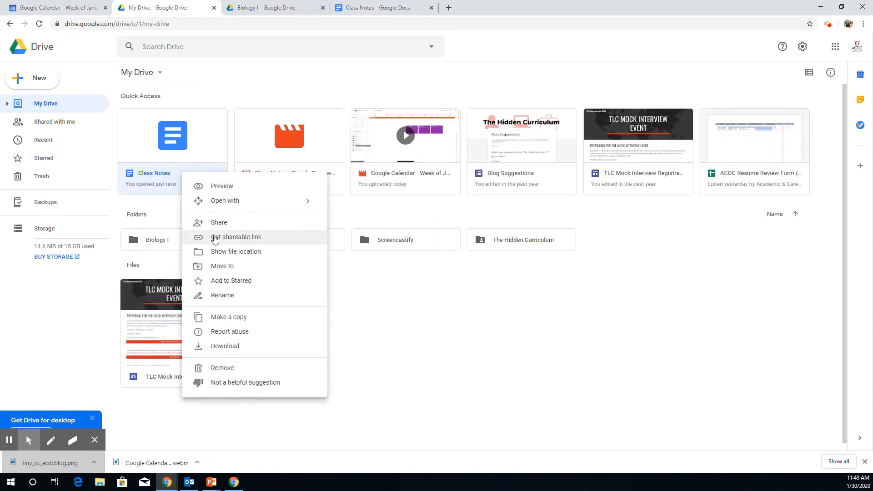
click(245, 280)
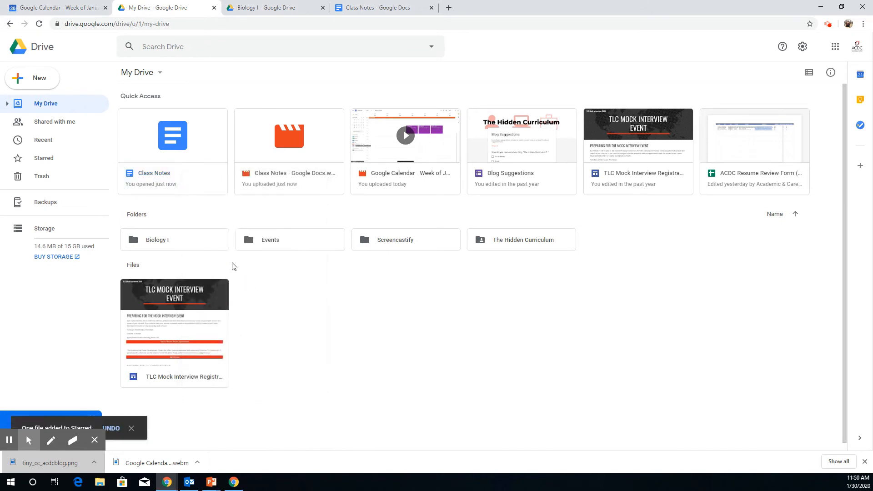
click(55, 161)
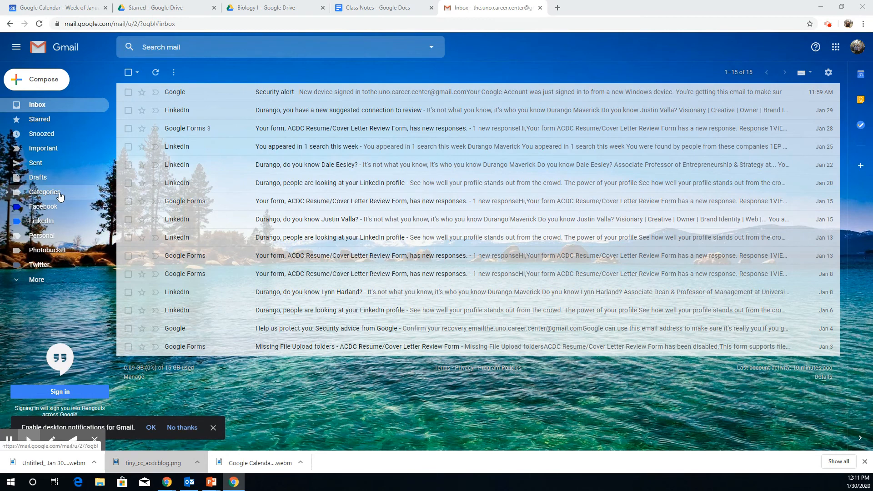
- Create a 'Follow Up ASAP!' label and apply it to the Google Forms response email
click(57, 279)
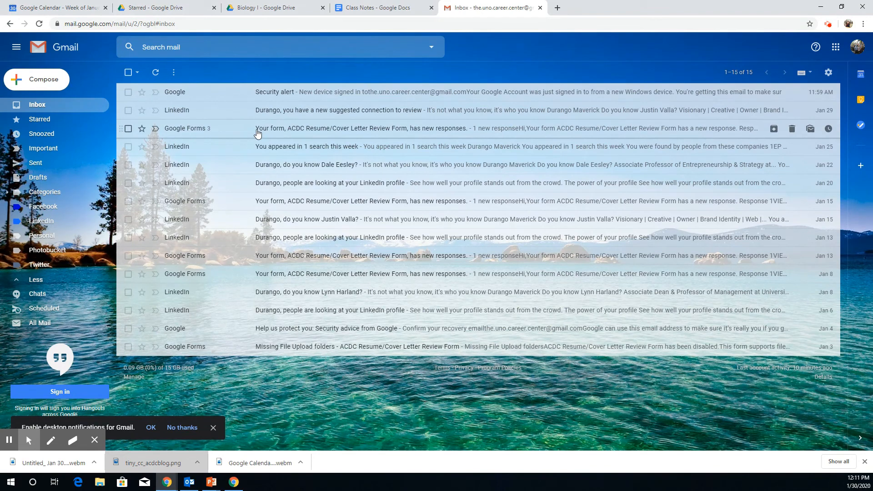
click(128, 128)
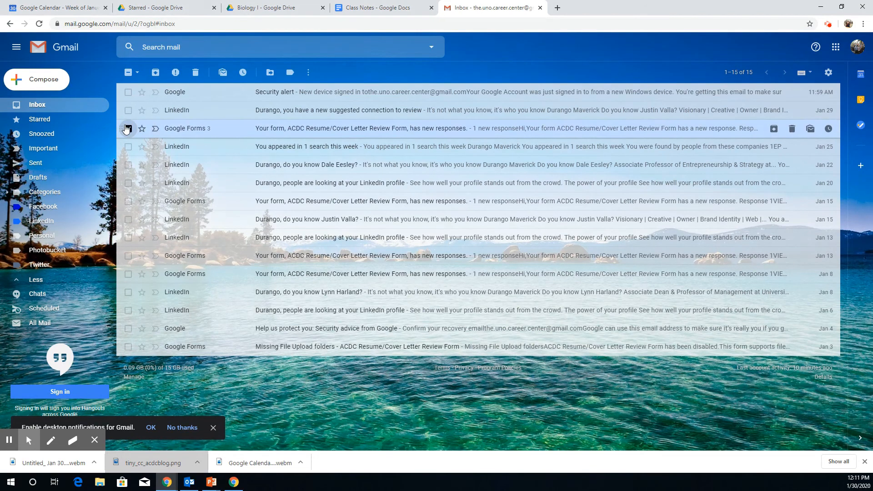
click(291, 73)
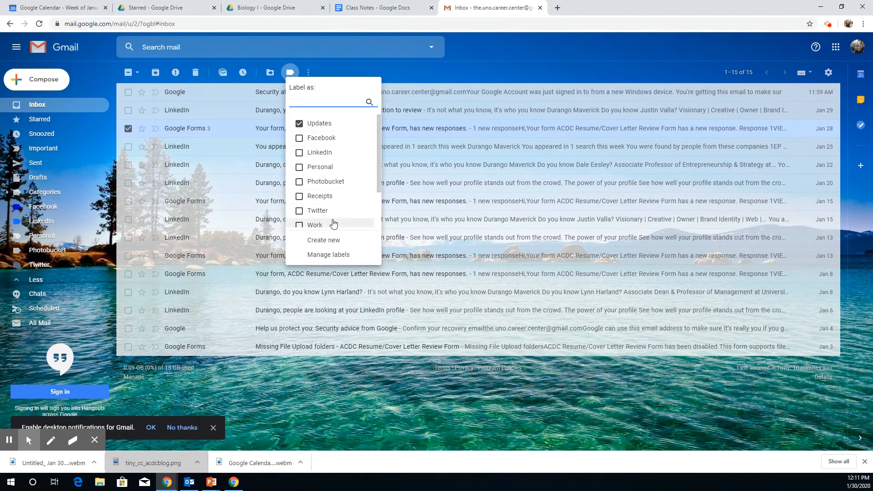
click(334, 241)
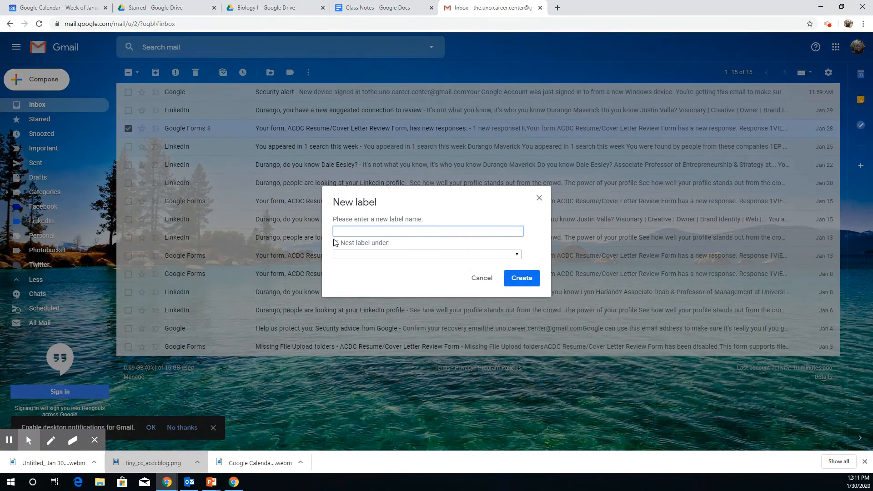
text(Follow Up ASAP!)
click(521, 278)
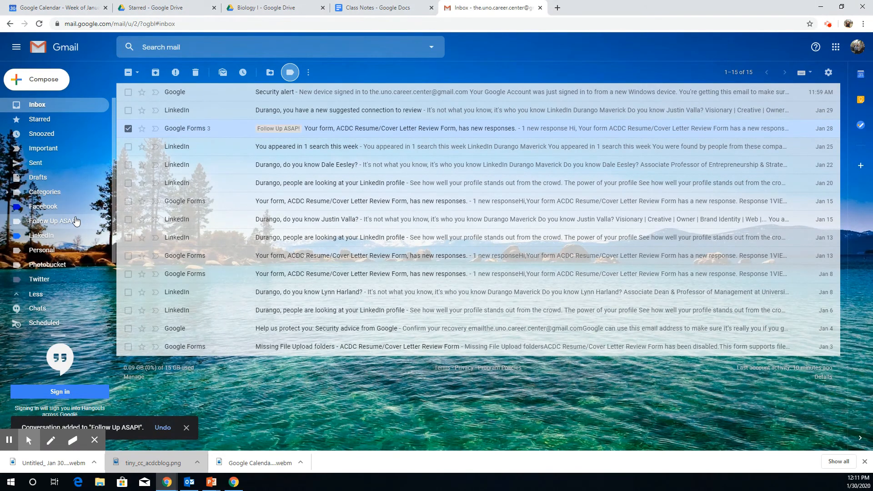
- Set the Follow Up ASAP! label color to red-orange
click(102, 222)
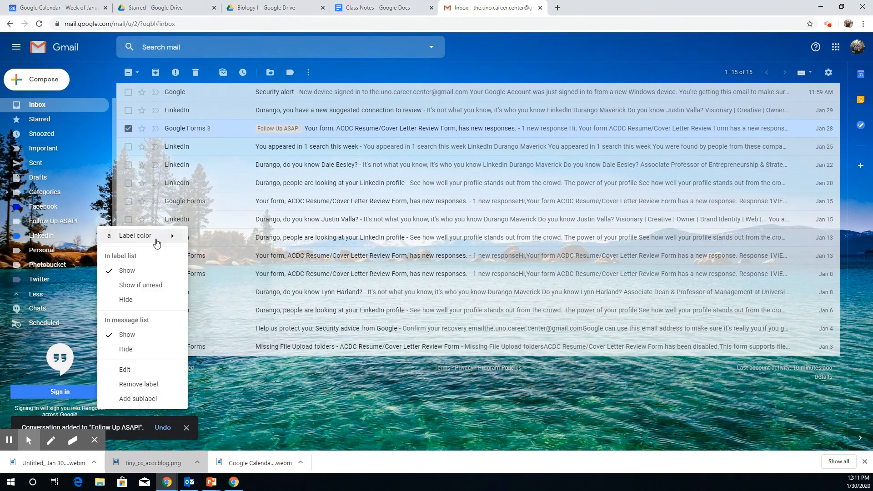
mouse_move(171, 236)
click(268, 262)
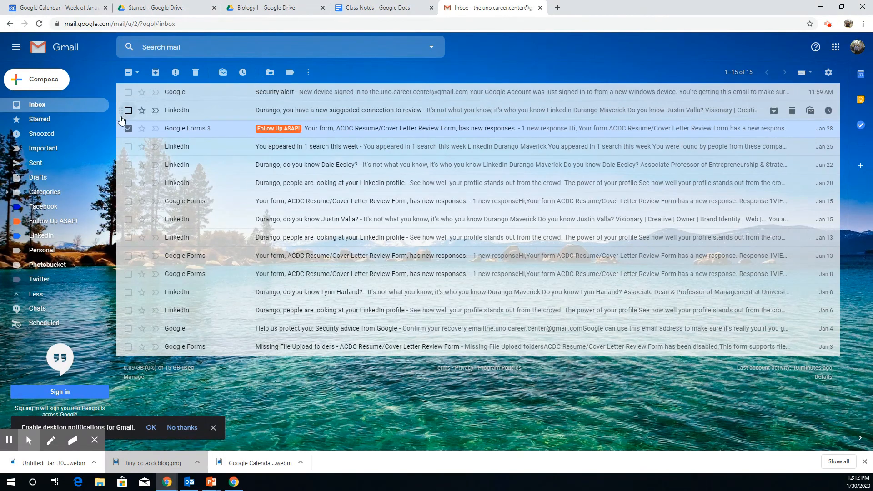
- Deselect the labeled email, then open and archive the Jan 15 Google Forms response
click(128, 129)
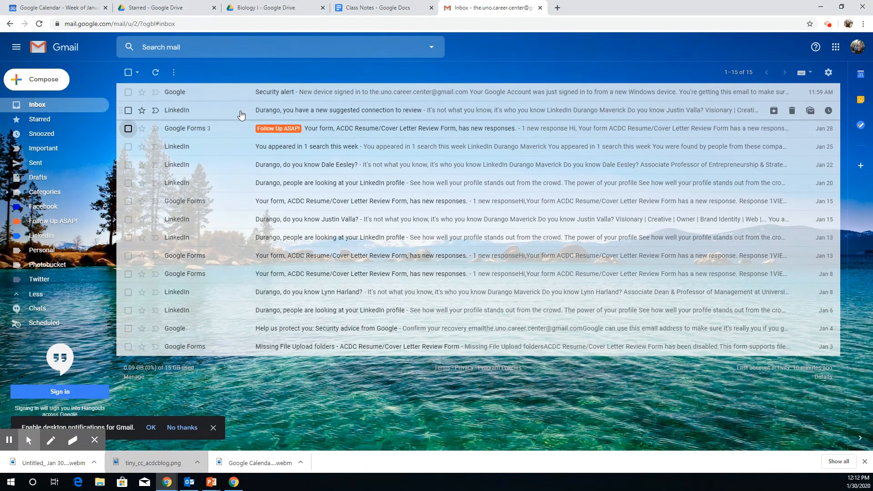
click(231, 204)
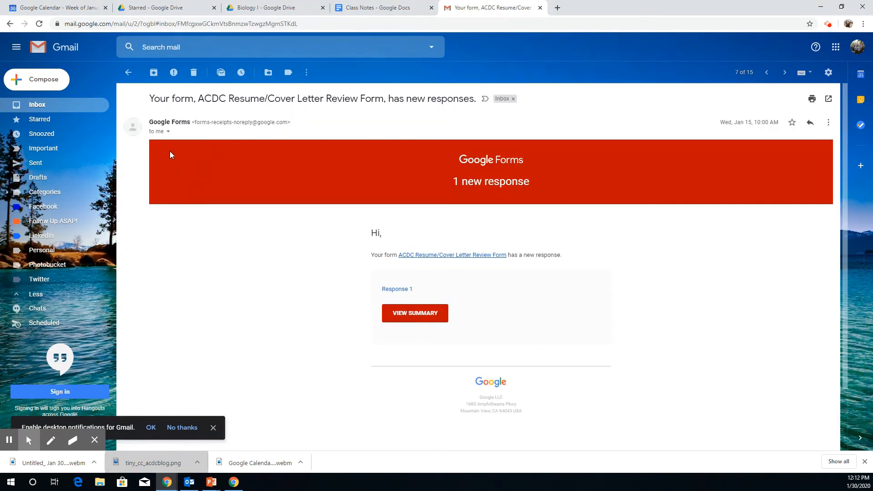
click(155, 78)
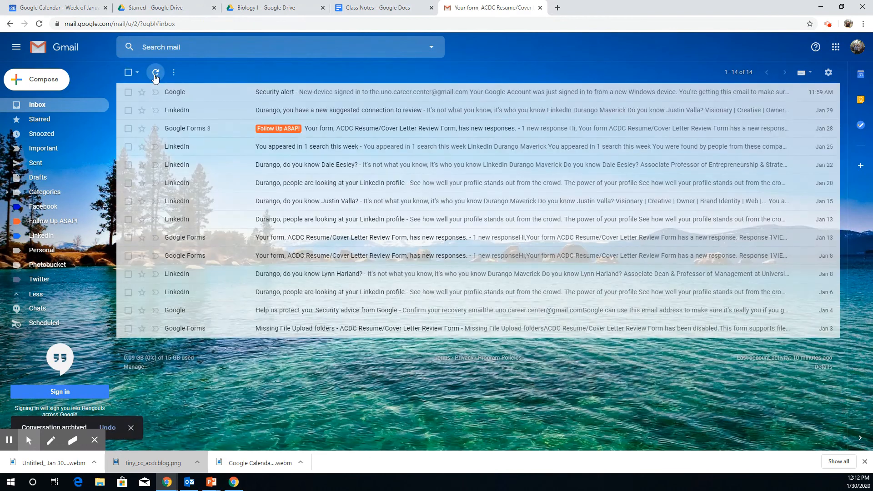
click(190, 51)
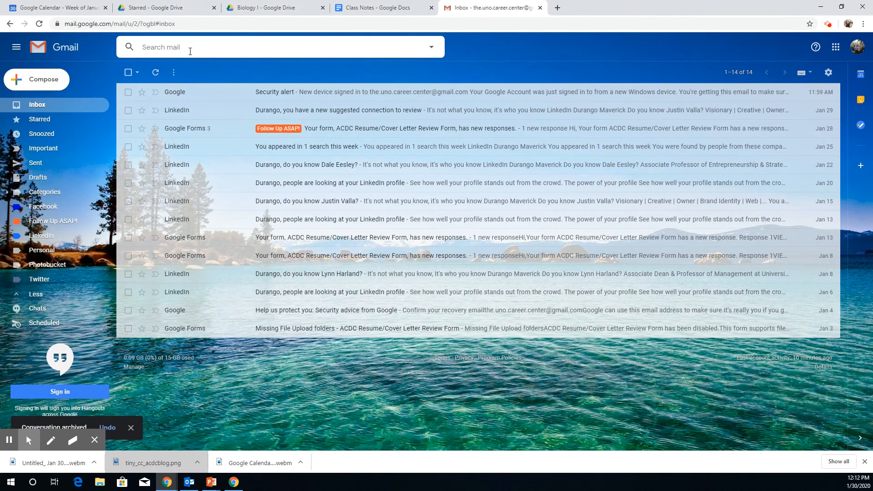
text(google for)
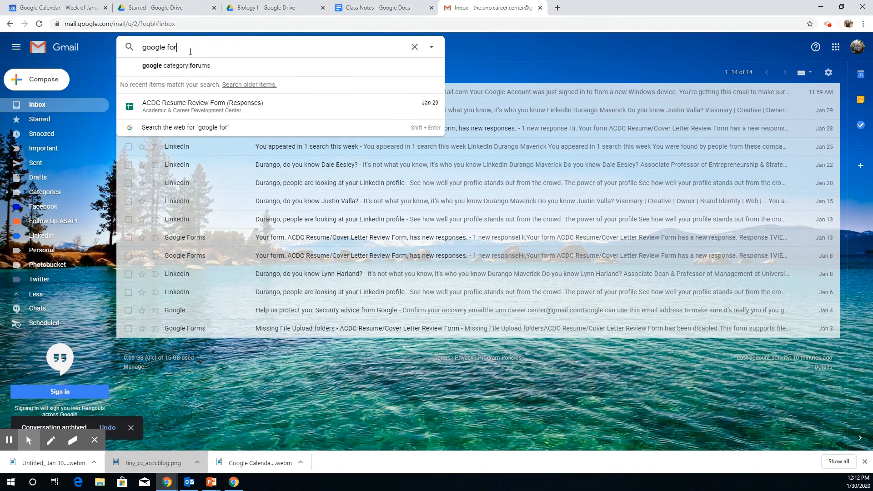
text(m)
key(Return)
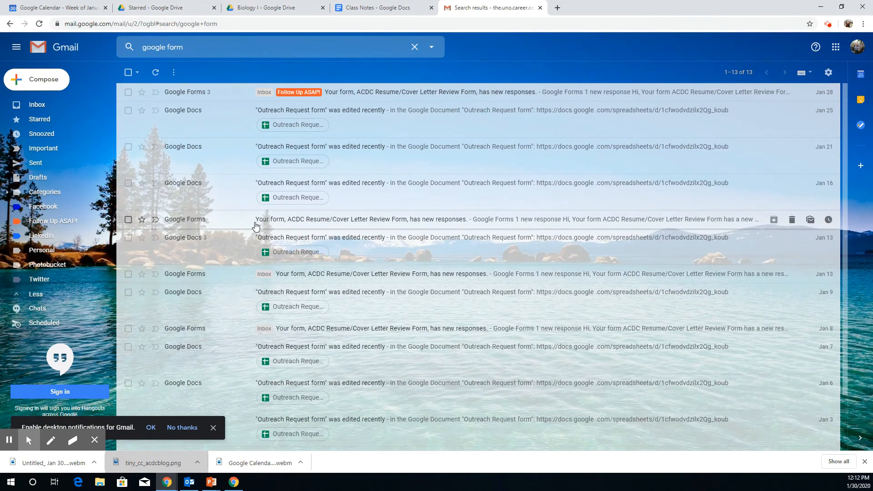
click(56, 104)
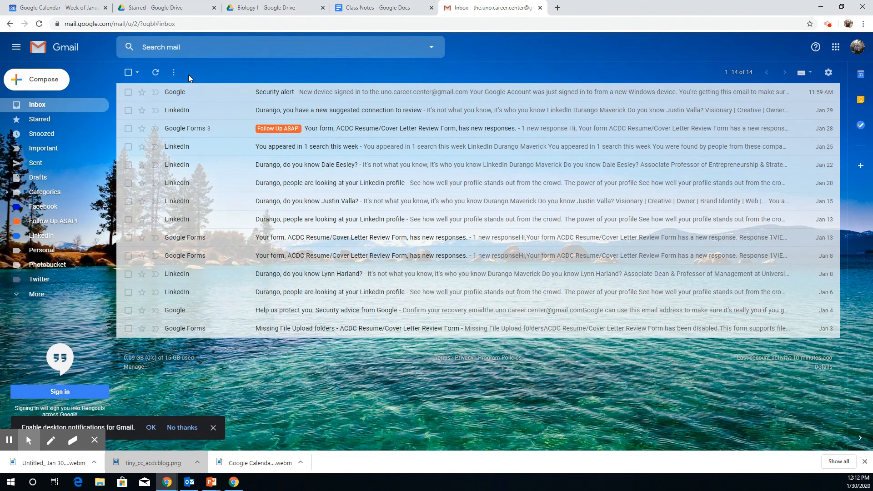
click(174, 73)
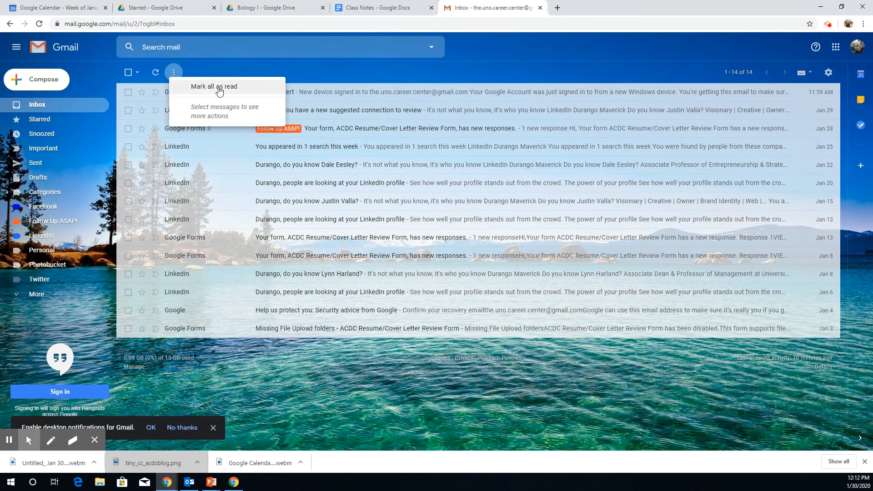
click(230, 65)
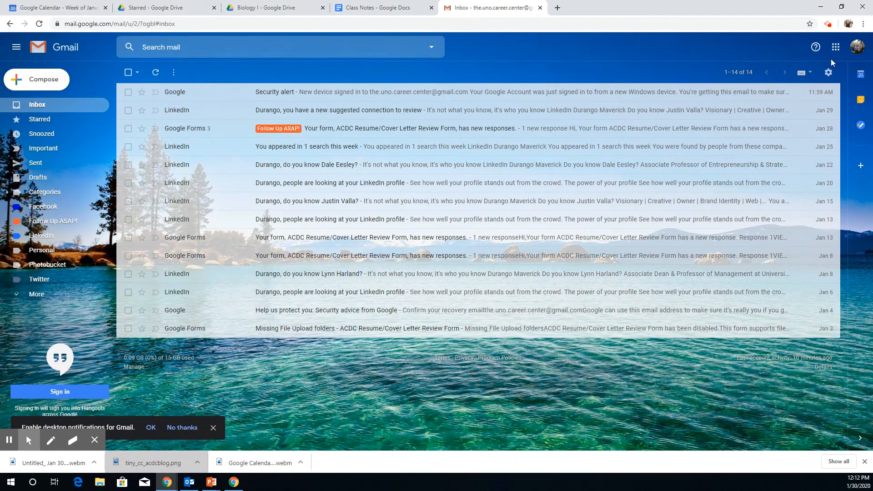
- In Gmail settings, enter a signature: Academic & Career Development Center, acdc.unomaha.edu, phone and e-mail
click(828, 73)
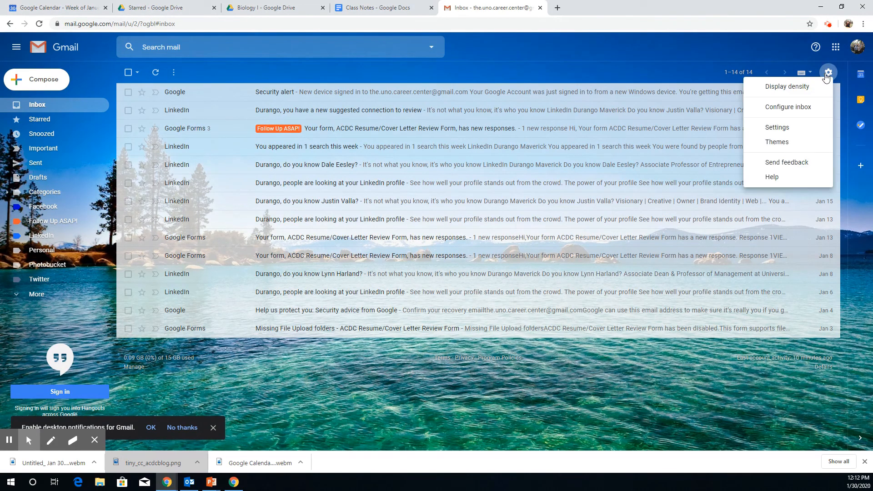
click(793, 128)
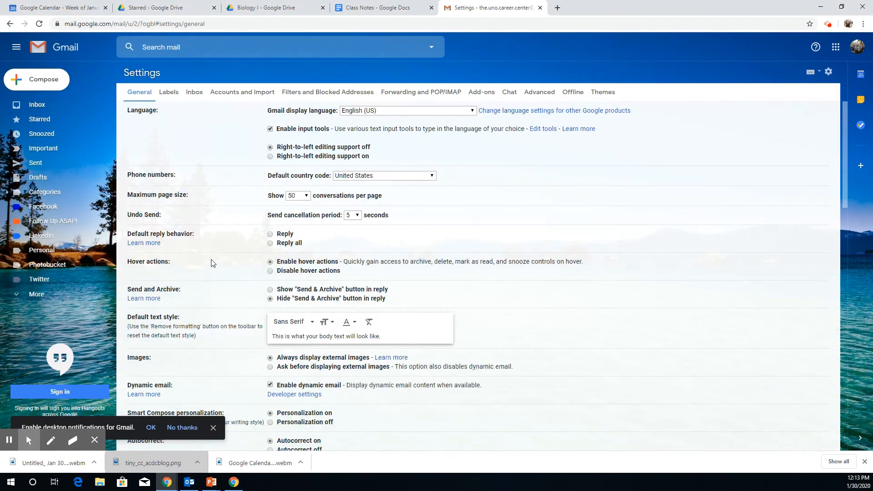
scroll(432, 193, down, 5)
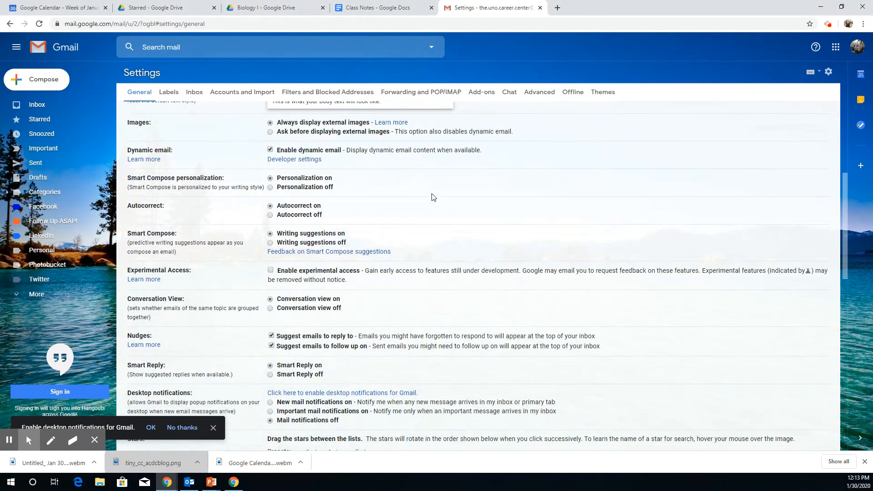
scroll(432, 196, down, 12)
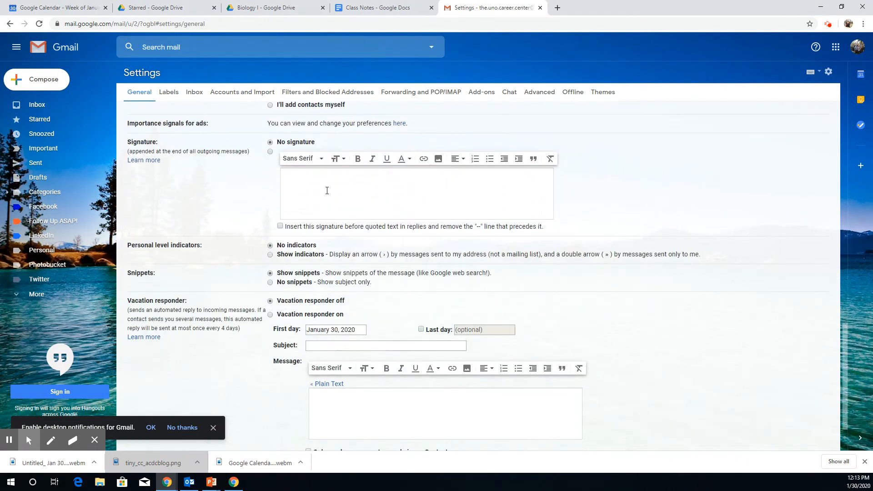
click(327, 188)
text(UNO)
key(BackSpace)
key(BackSpace)
key(BackSpace)
text(Adademic )
text(& )
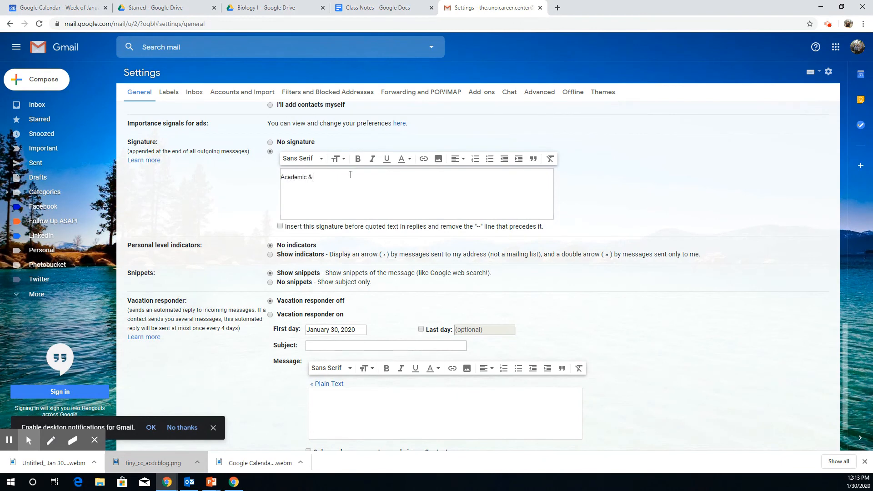
text(Career Development Center)
key(Return)
text(acdc.unomaha.edu)
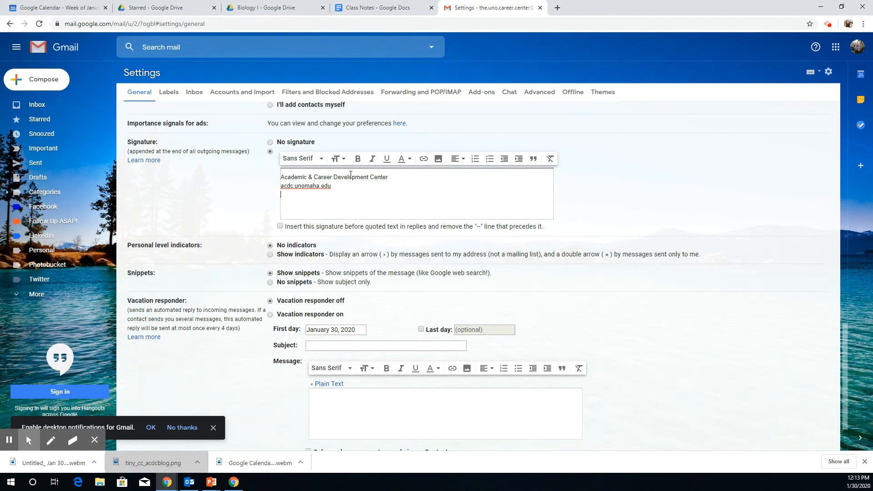
key(Return)
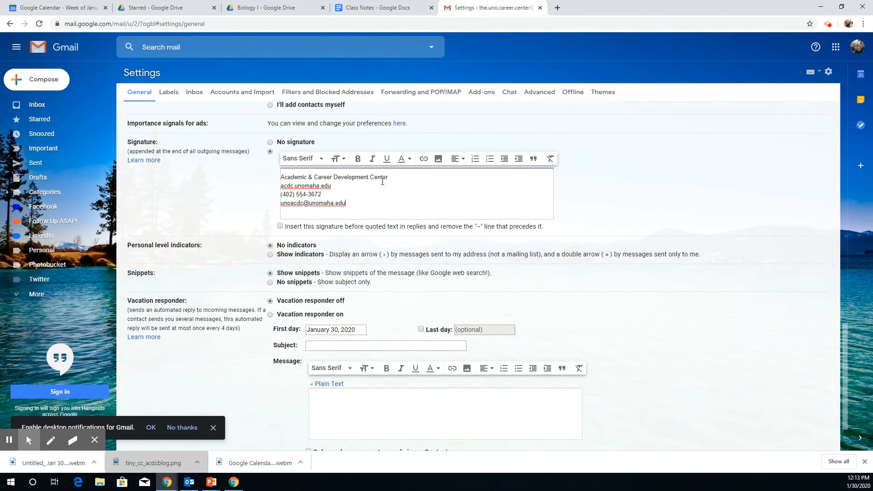
- Bold the Academic & Career Development Center line and save the signature
drag(388, 177, 279, 177)
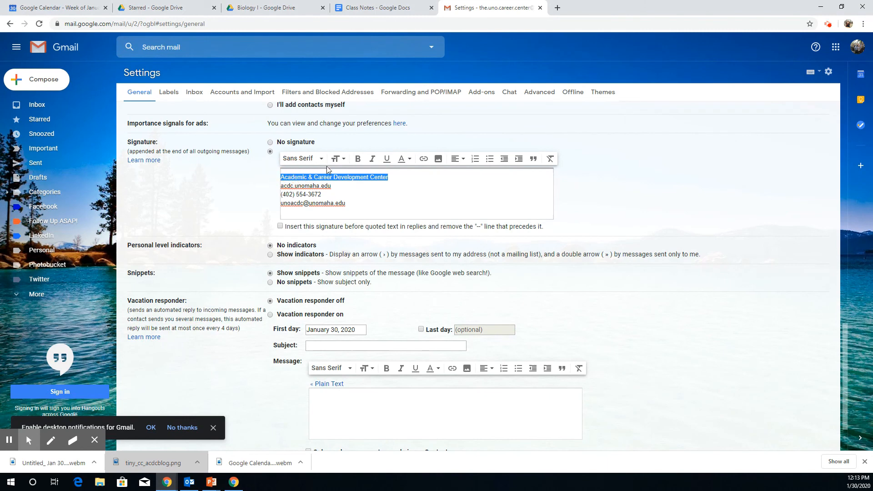
click(358, 159)
click(457, 189)
scroll(405, 210, down, 2)
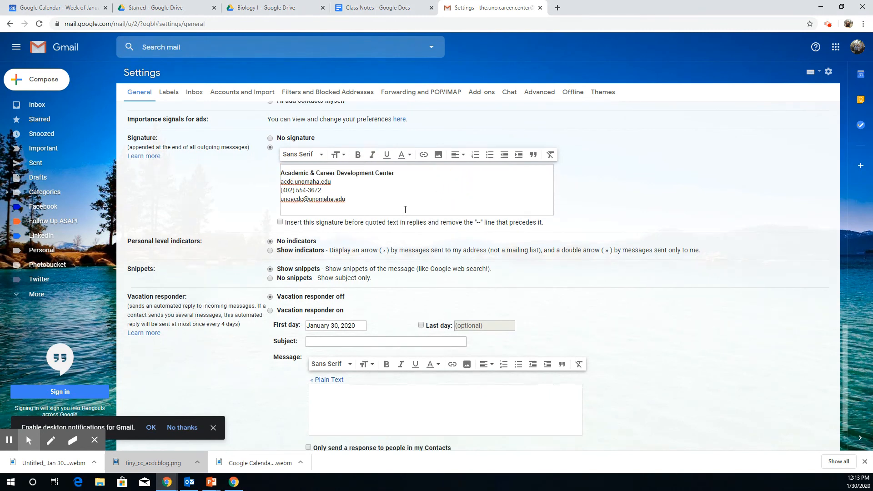
click(467, 401)
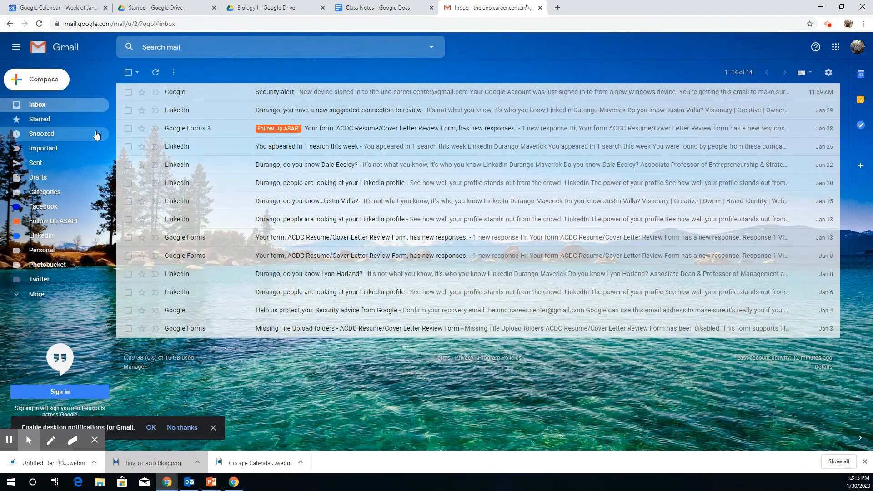
click(44, 82)
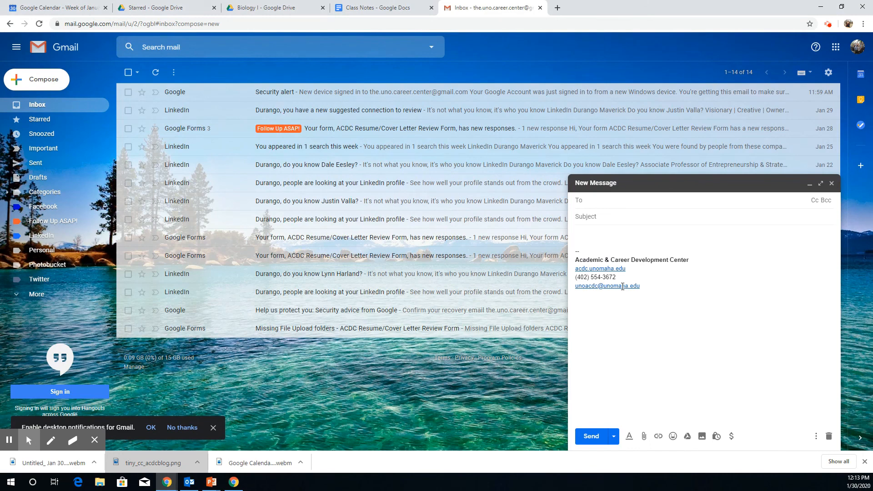
click(830, 436)
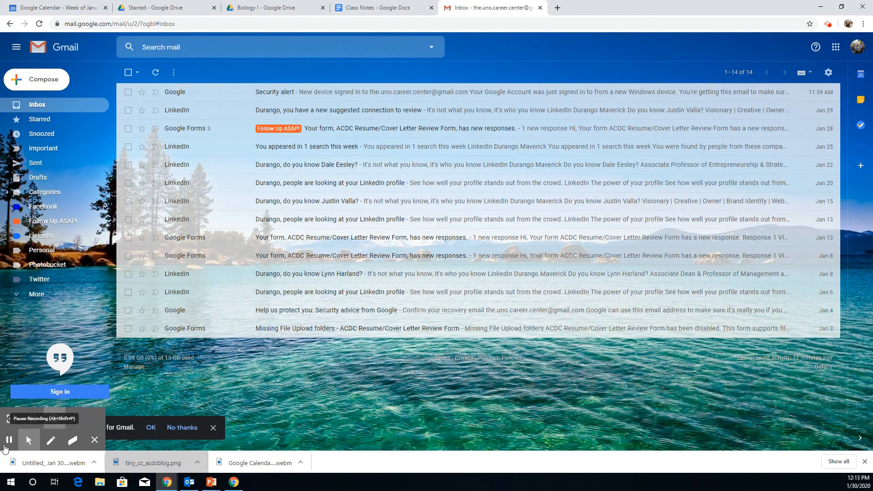